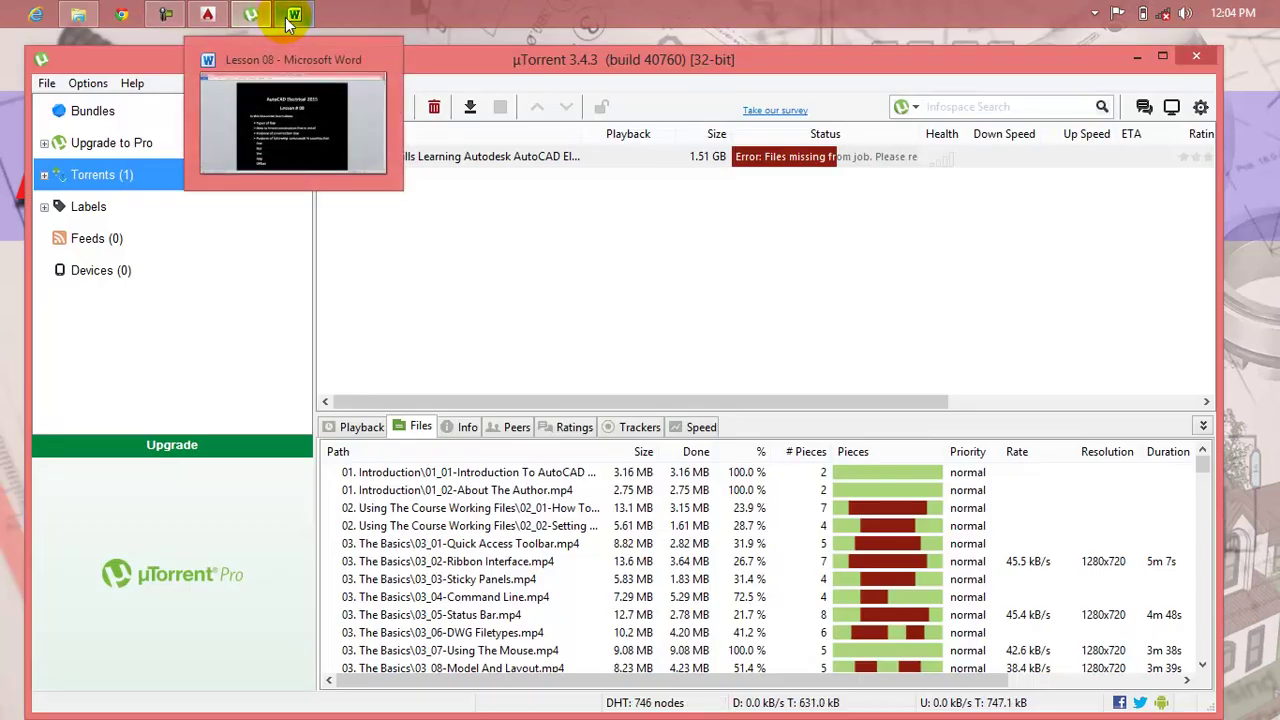
Bring the Lesson 08 Word document to the front and close the µTorrent window.
{"action": "left_click", "coordinate": [289, 16]}
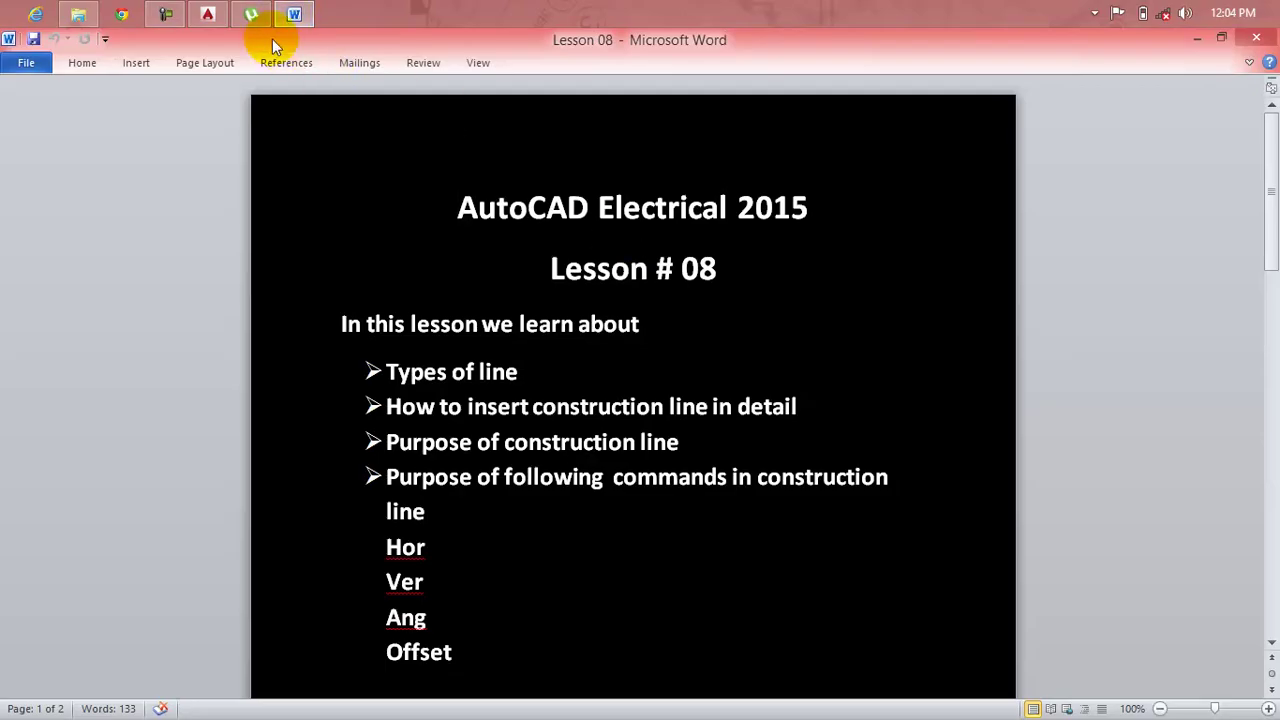
{"action": "right_click", "coordinate": [256, 12]}
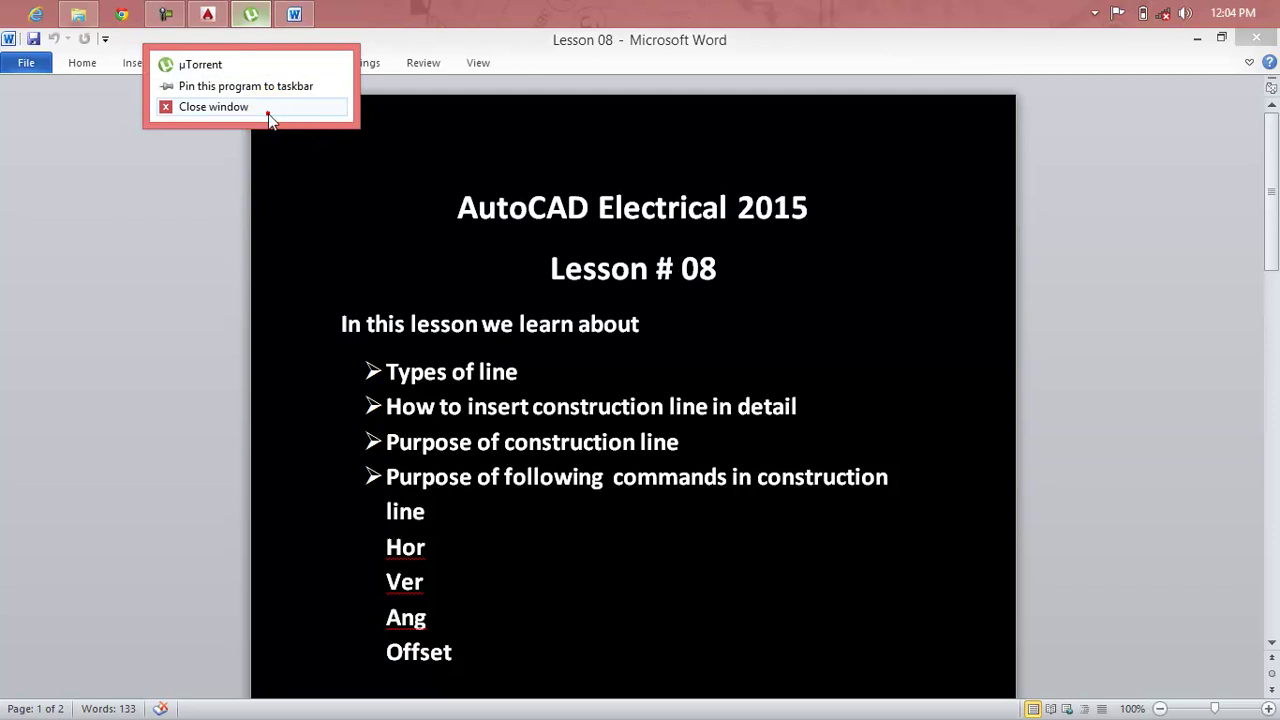
{"action": "left_click", "coordinate": [268, 112]}
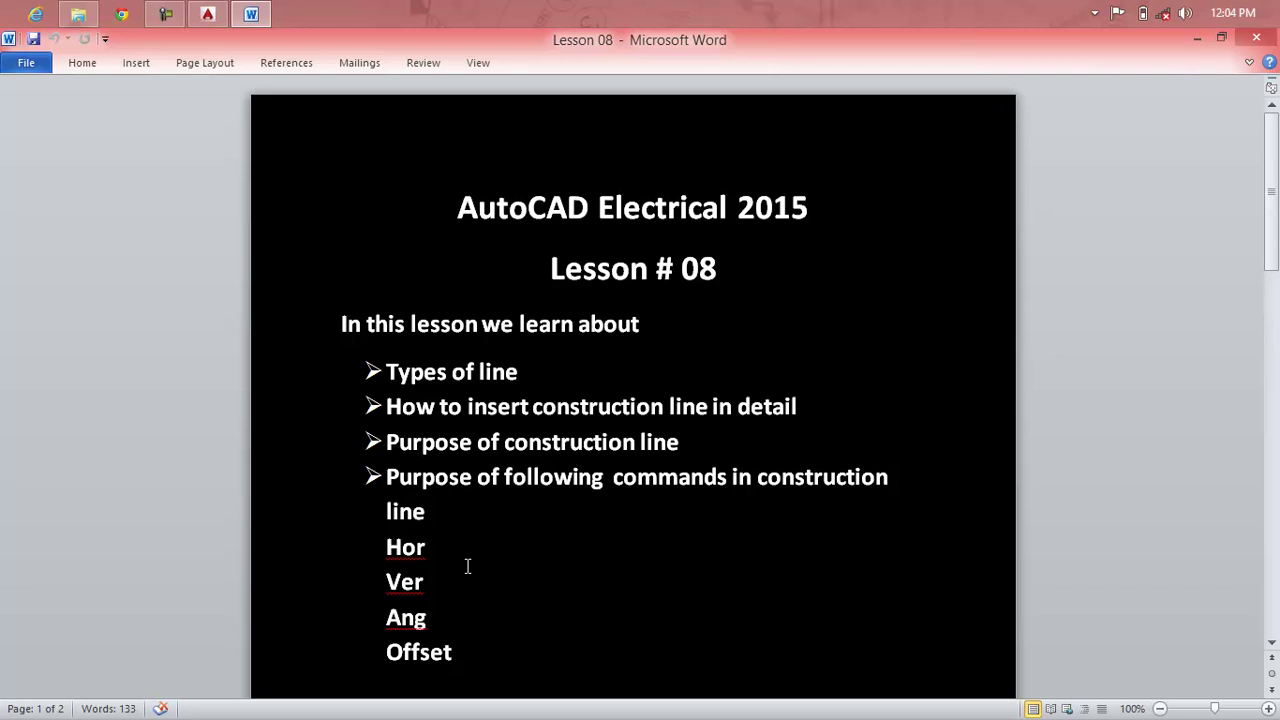
Highlight the Hor option in the Lesson 08 notes, then close the Word document.
{"action": "left_click_drag", "start_coordinate": [404, 550], "coordinate": [434, 556]}
{"action": "left_click", "coordinate": [1261, 40]}
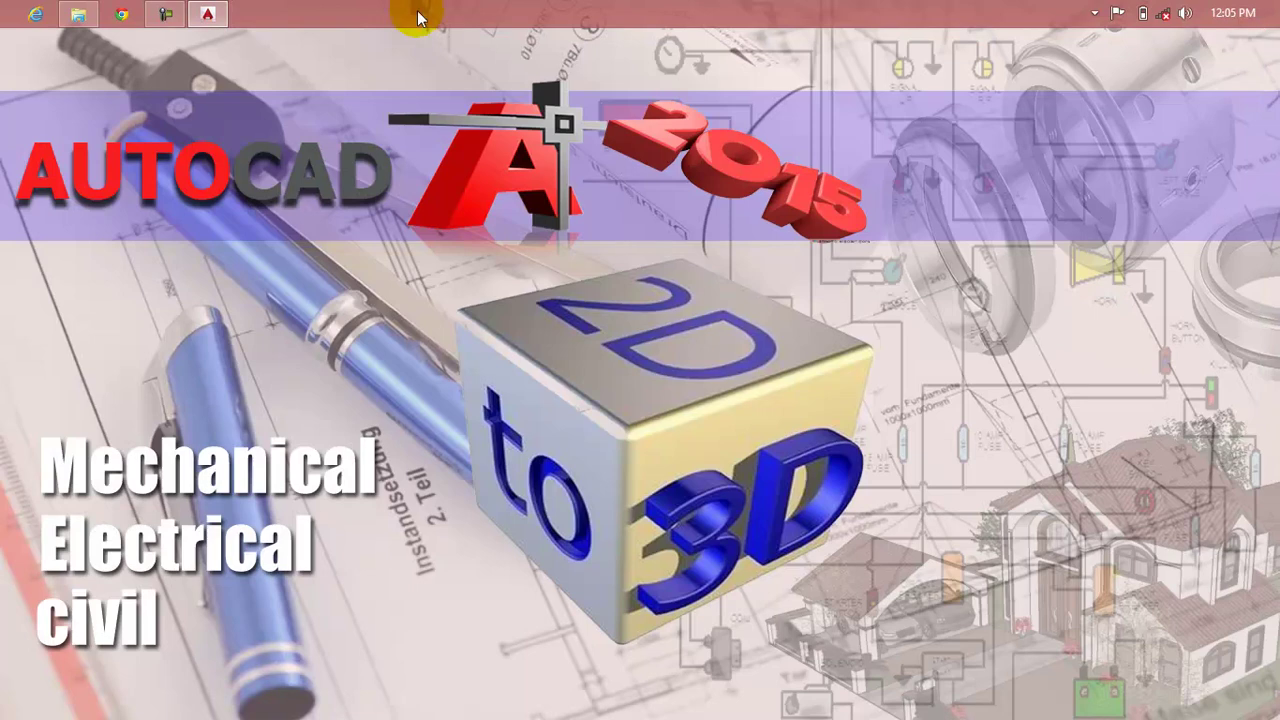
Restore the empty Drawing4 in AutoCAD and browse the Draw panel slide-out and Draw menu.
{"action": "left_click", "coordinate": [209, 13]}
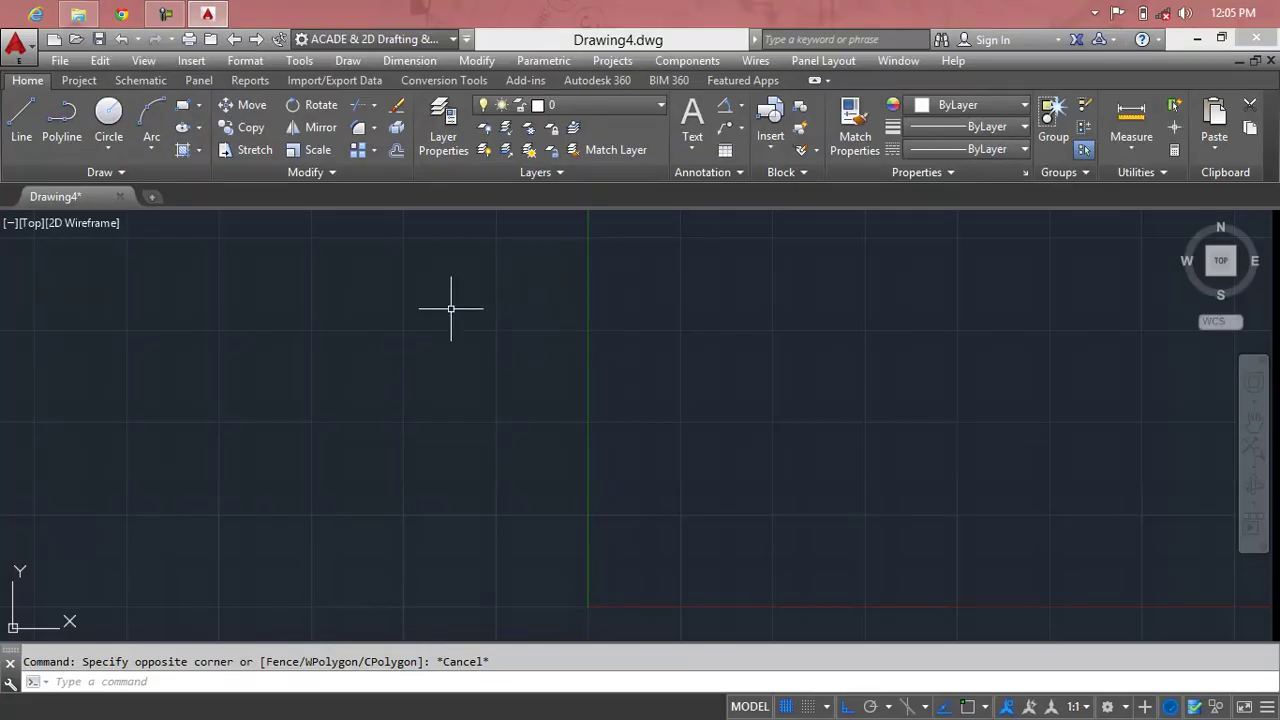
{"action": "left_click", "coordinate": [112, 173]}
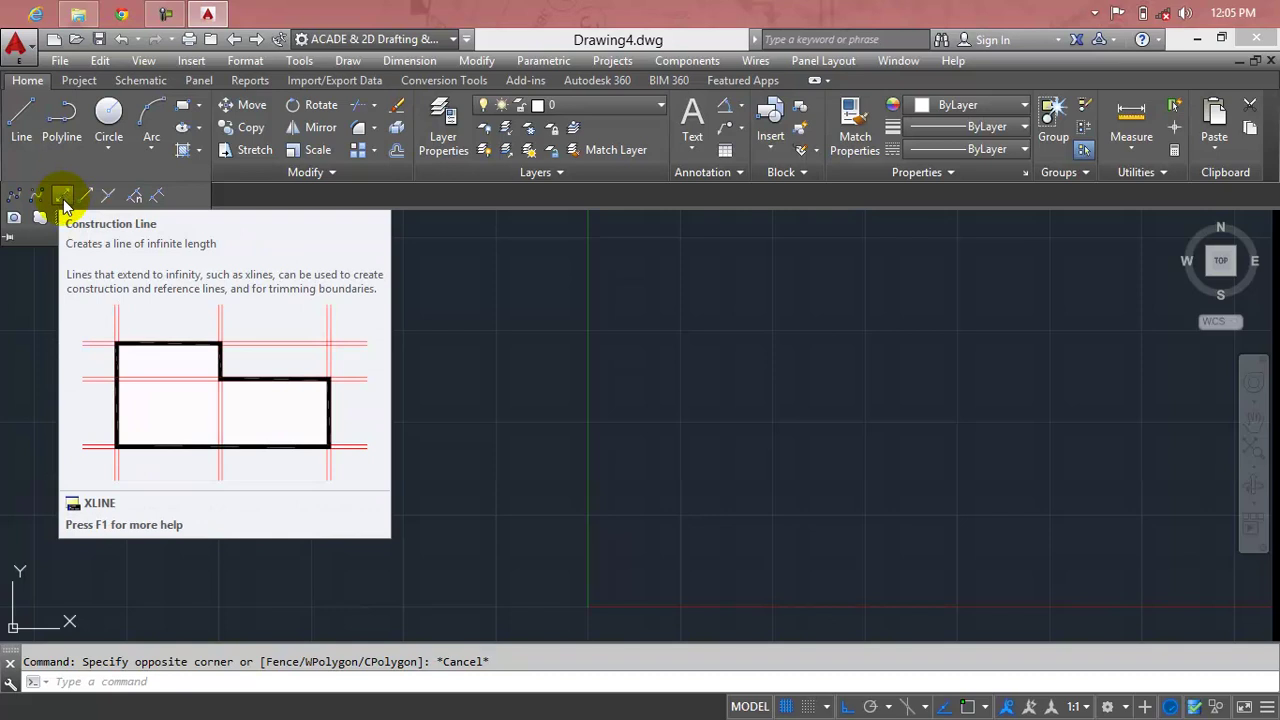
{"action": "left_click", "coordinate": [350, 62]}
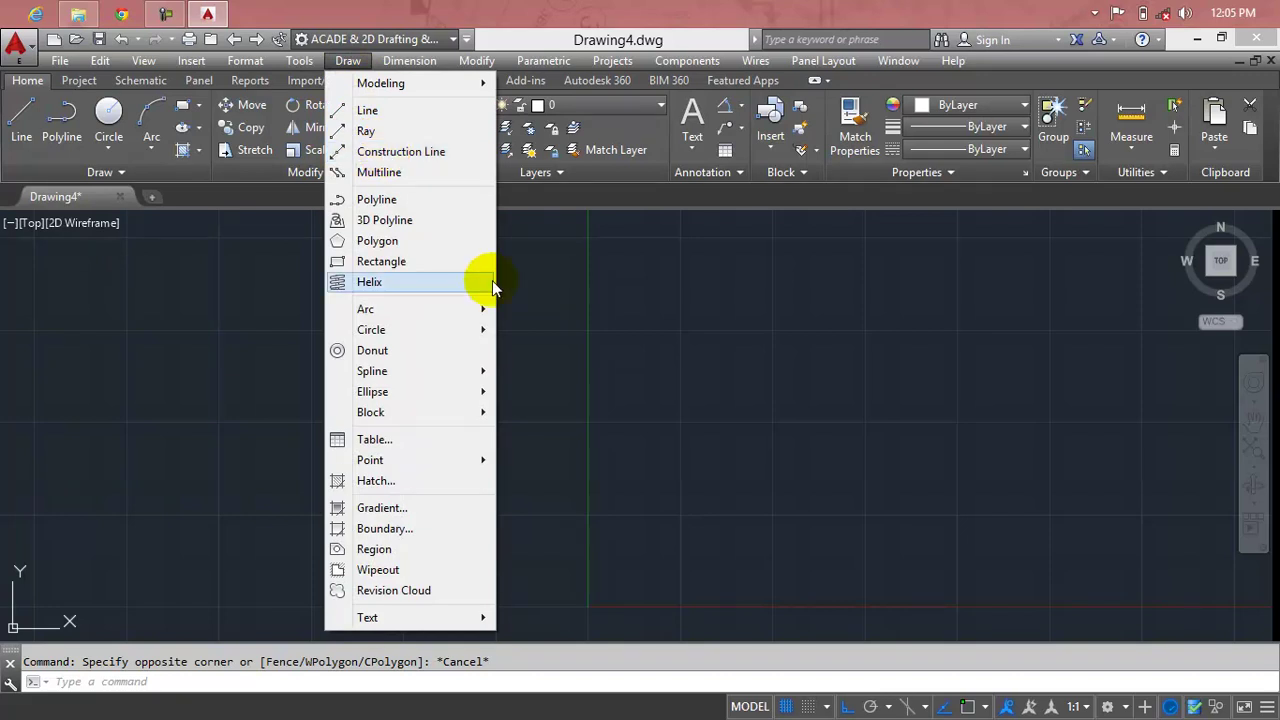
{"action": "left_click", "coordinate": [543, 283]}
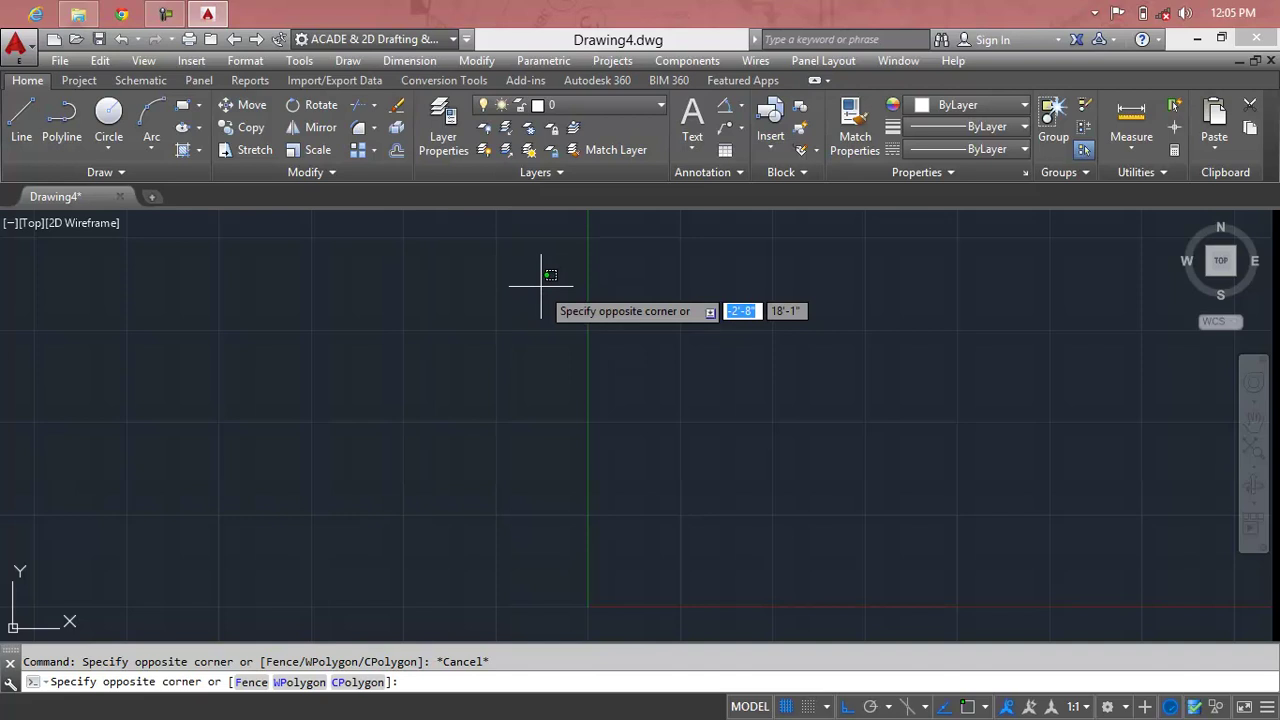
{"action": "key", "text": "Escape"}
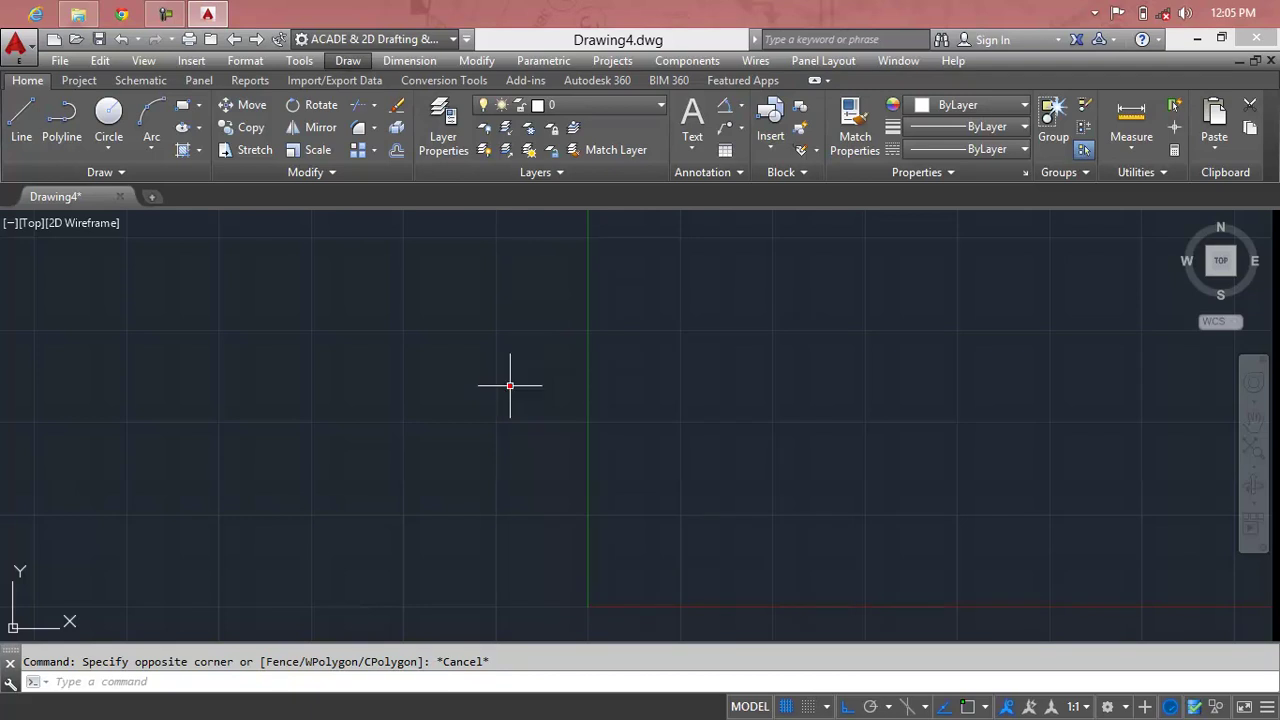
{"action": "left_click", "coordinate": [510, 386]}
{"action": "key", "text": "Escape"}
{"action": "type", "text": "xl"}
{"action": "key", "text": "Return"}
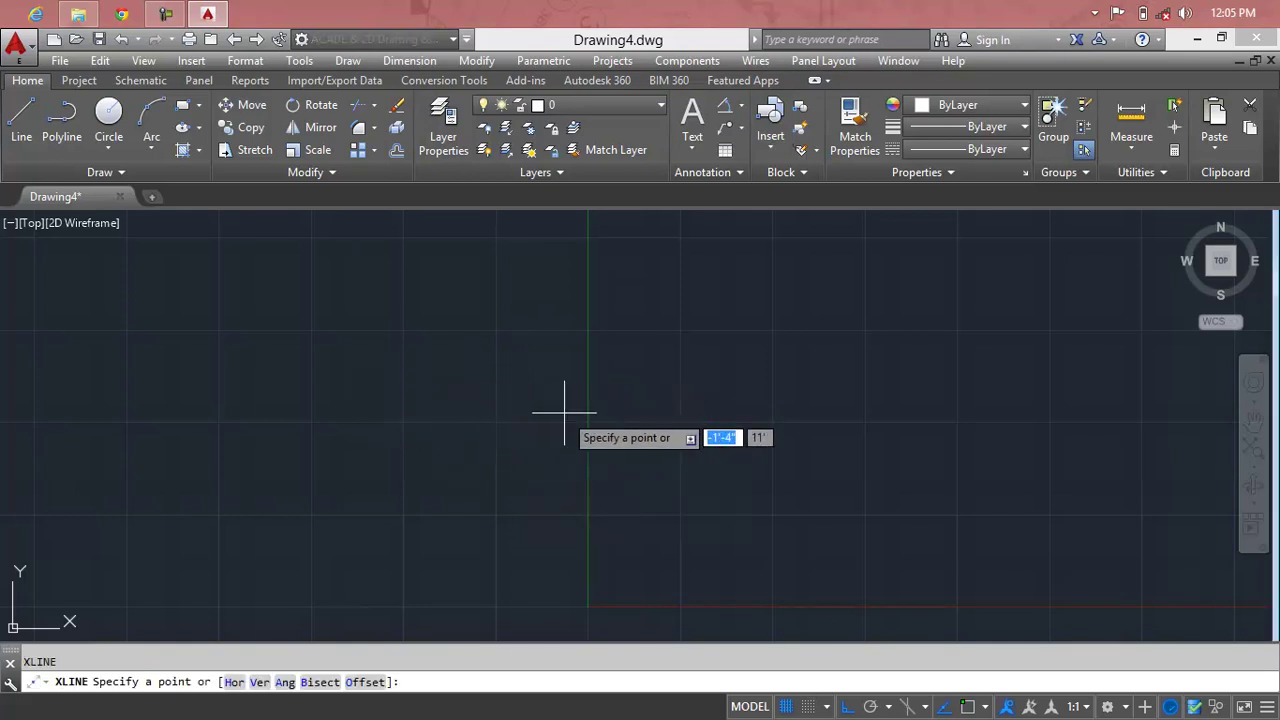
{"action": "left_click", "coordinate": [564, 411]}
{"action": "left_click", "coordinate": [837, 414]}
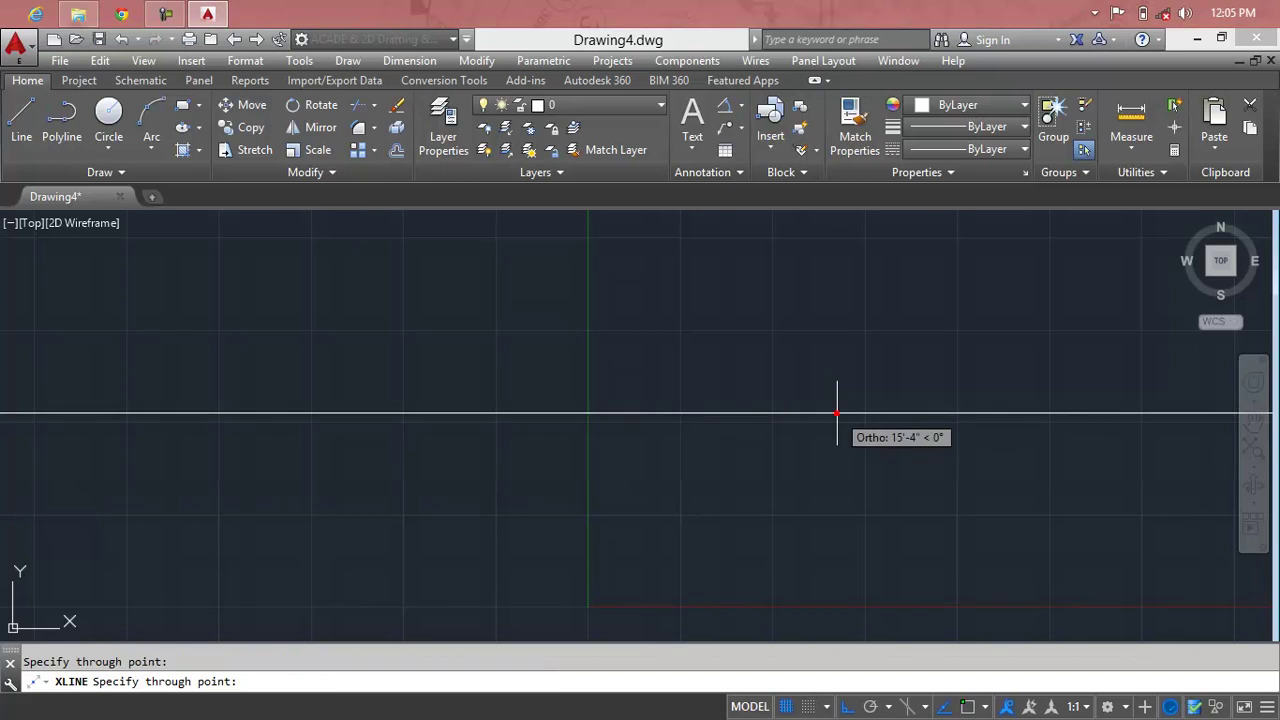
{"action": "left_click", "coordinate": [564, 323]}
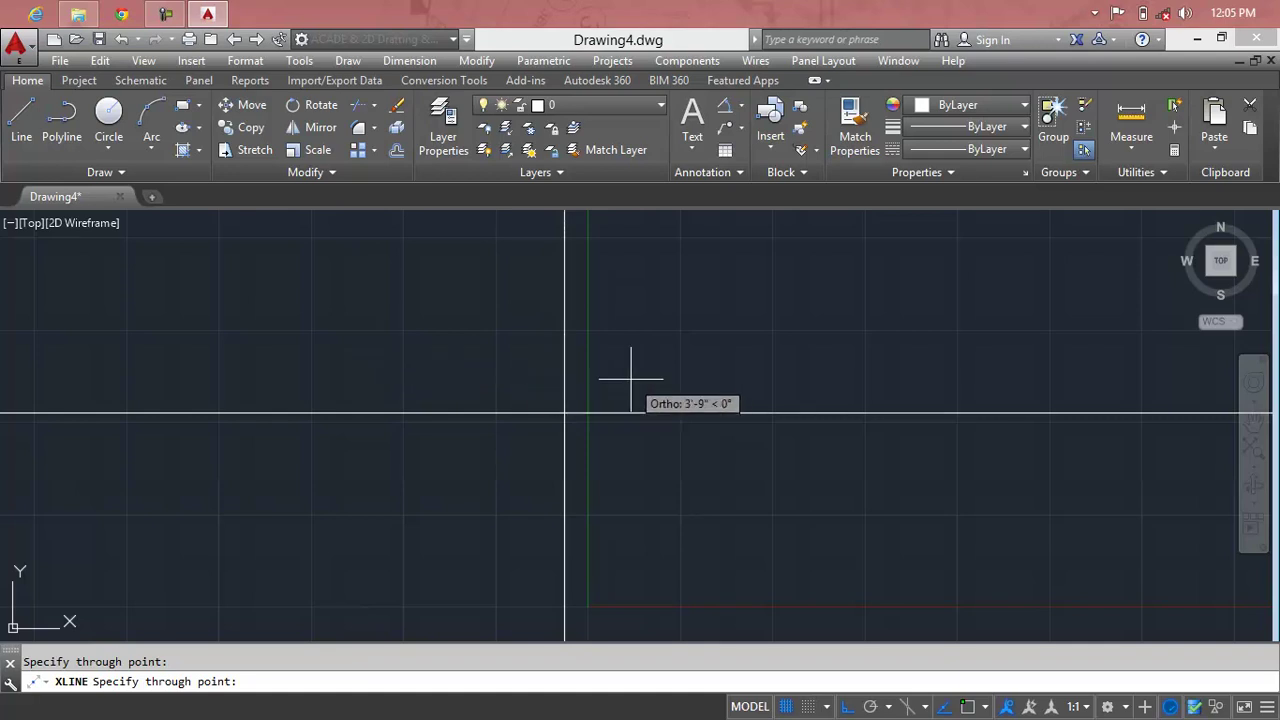
{"action": "key", "text": "Escape"}
{"action": "left_click", "coordinate": [677, 383]}
{"action": "left_click", "coordinate": [508, 431]}
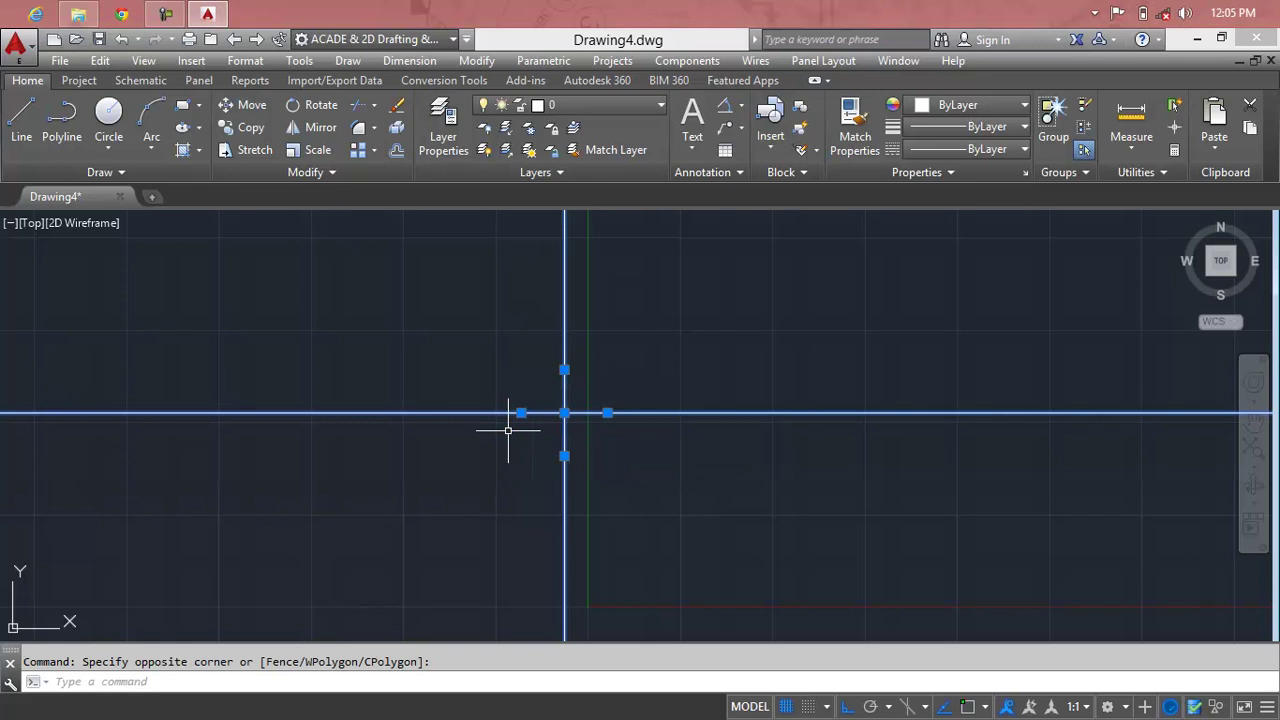
{"action": "key", "text": "Delete"}
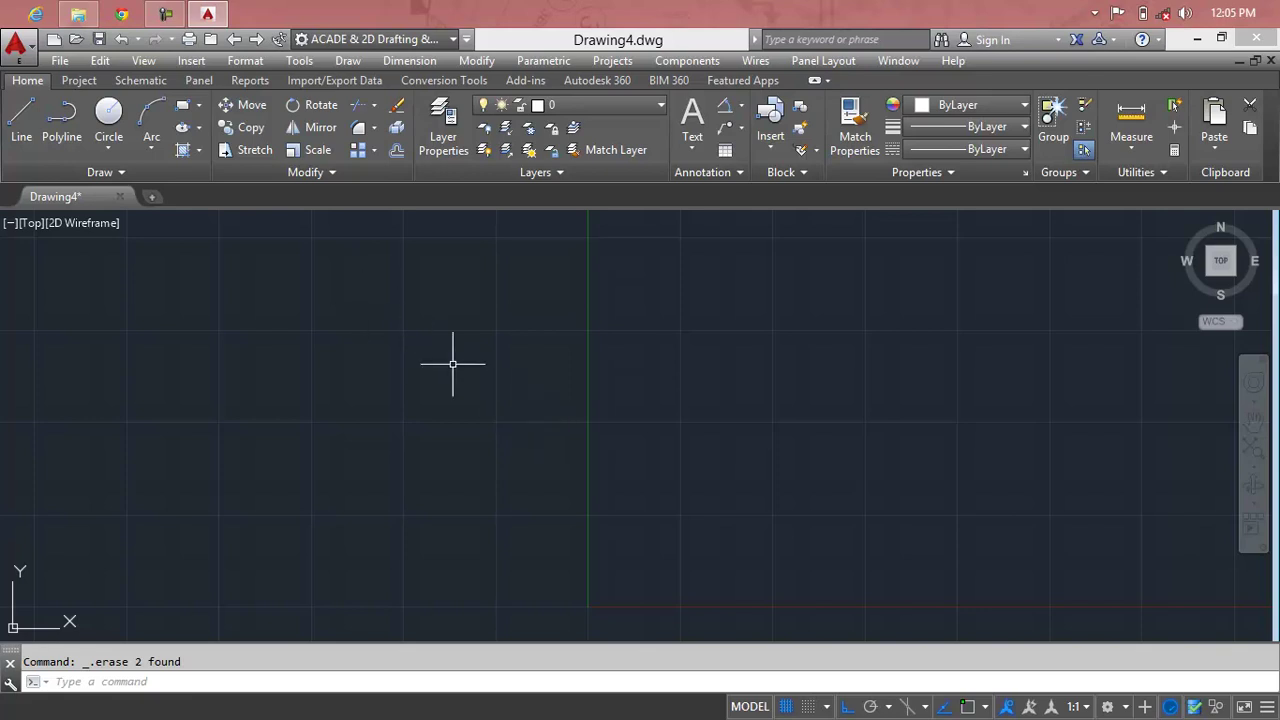
{"action": "left_click", "coordinate": [121, 172]}
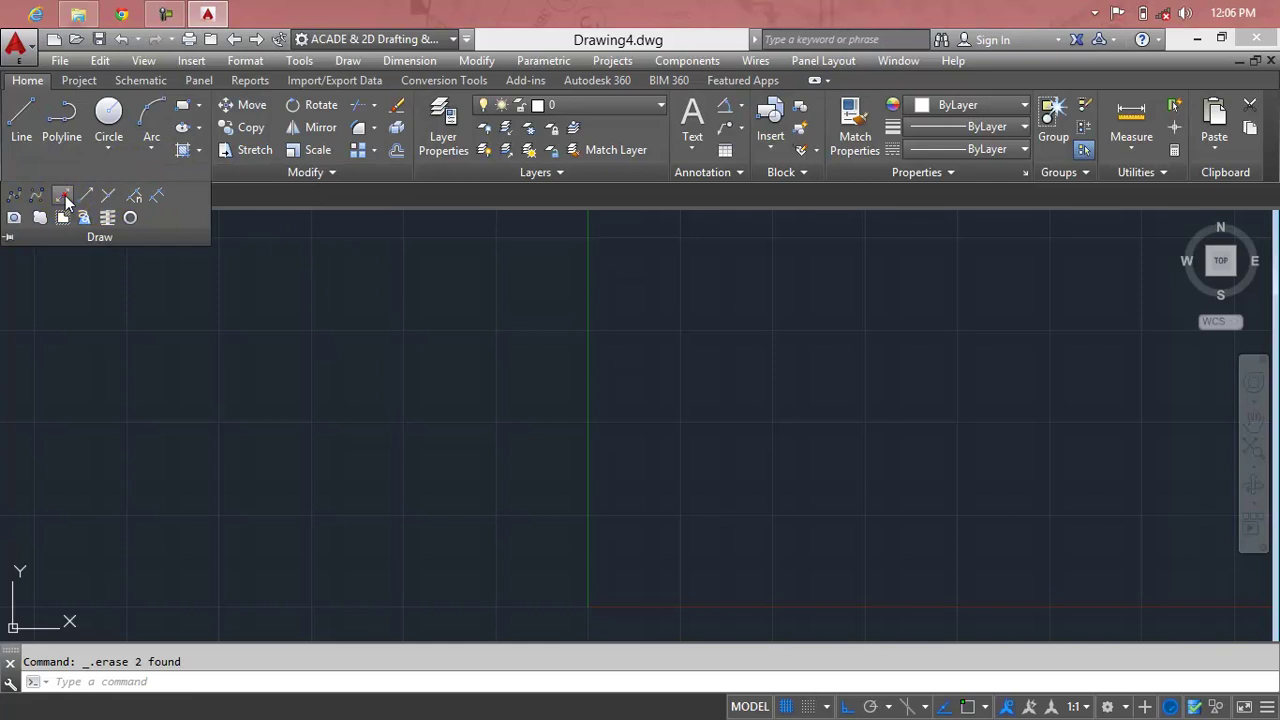
{"action": "left_click", "coordinate": [62, 196]}
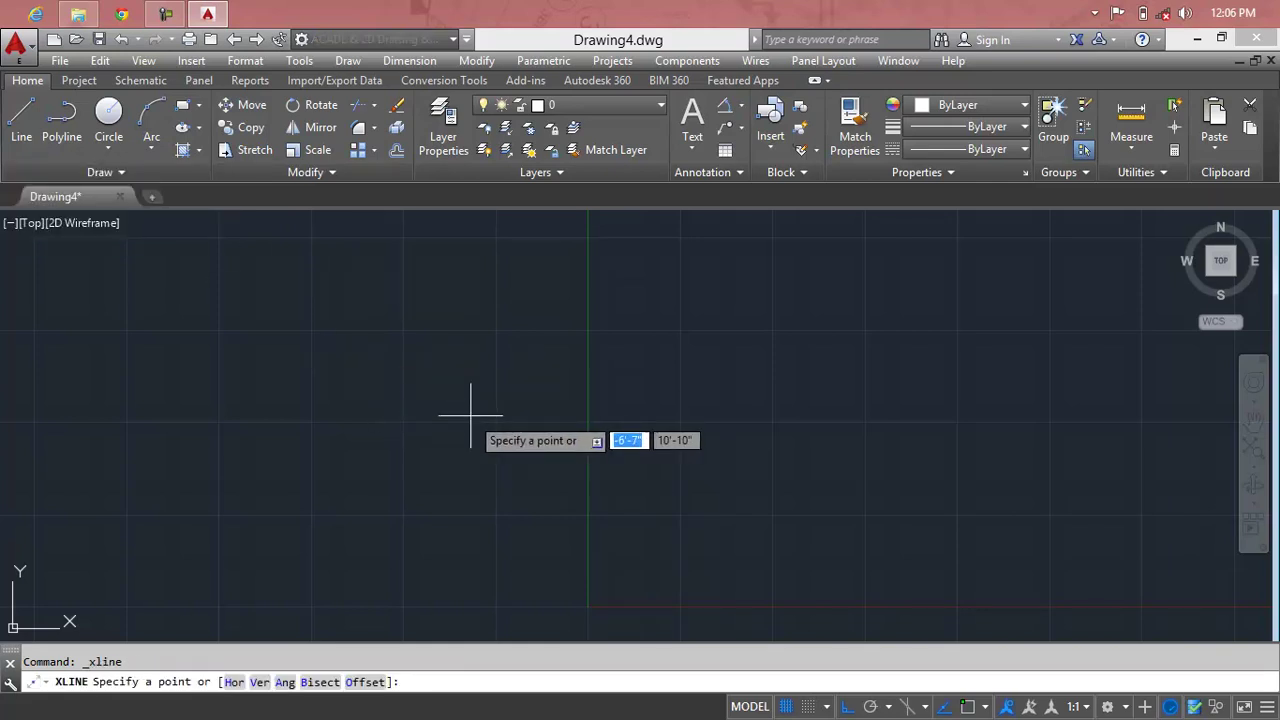
{"action": "left_click", "coordinate": [555, 404]}
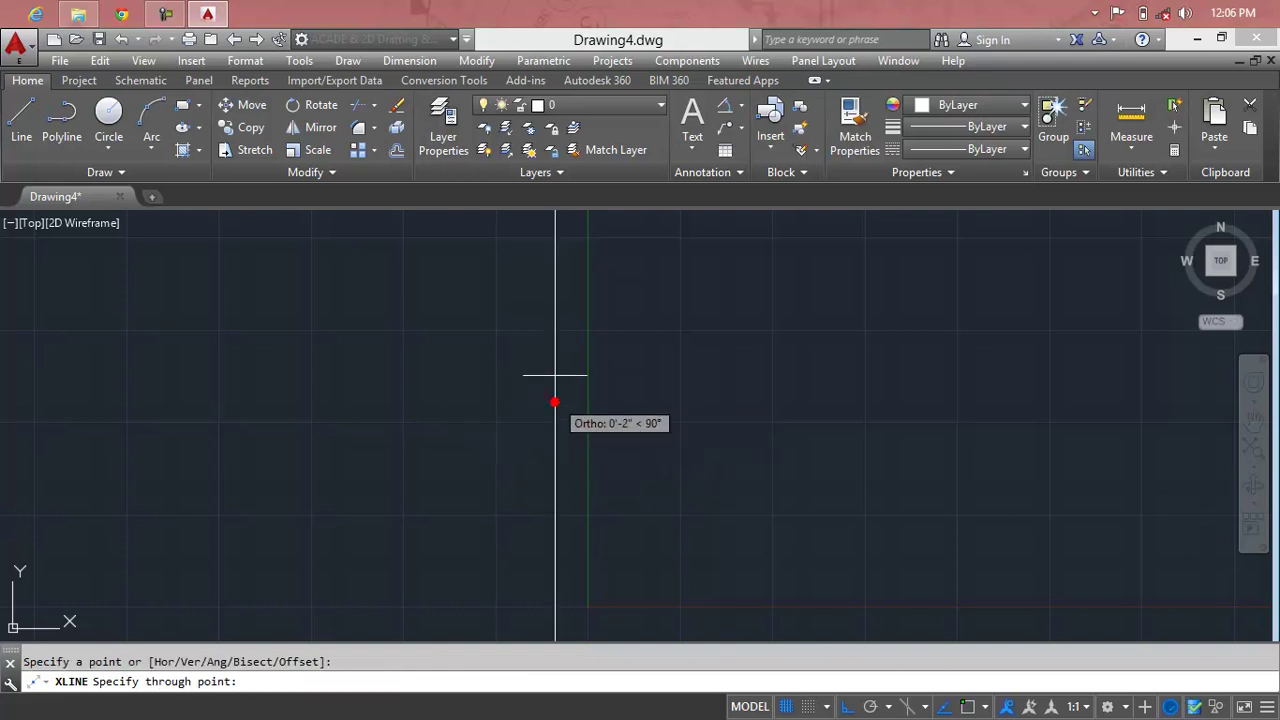
{"action": "left_click", "coordinate": [543, 286]}
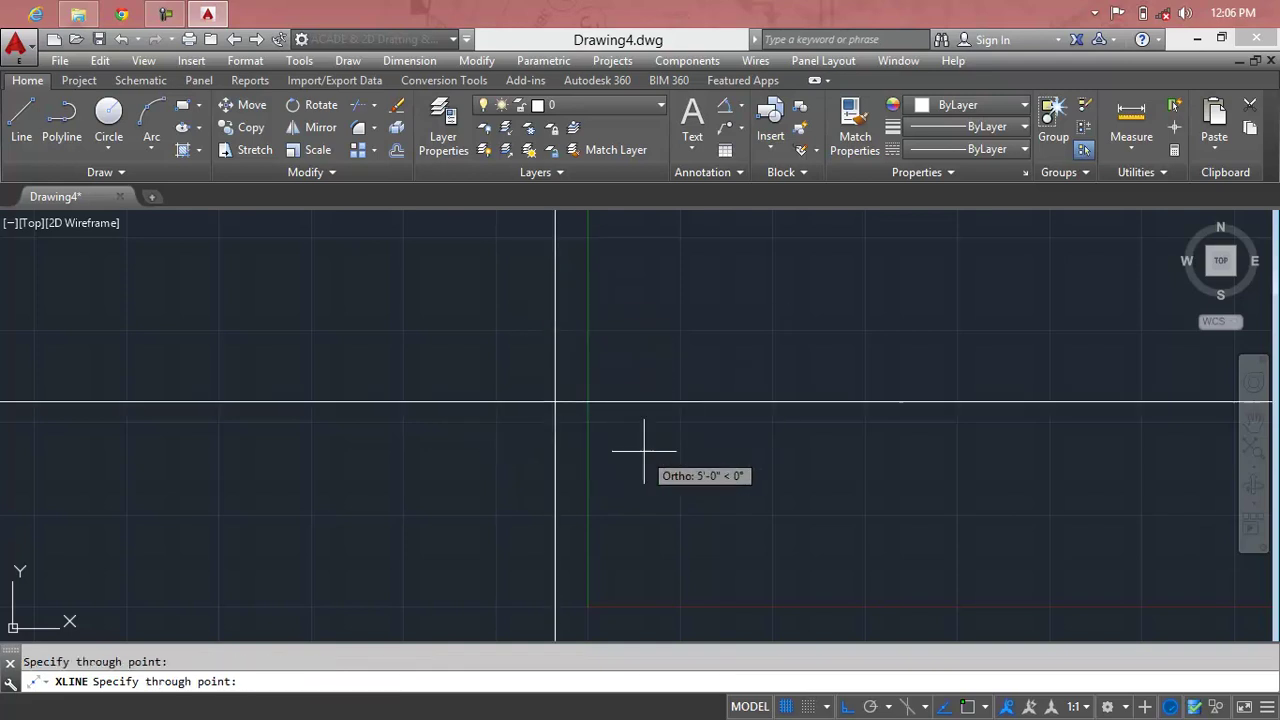
{"action": "left_click", "coordinate": [712, 467]}
{"action": "key", "text": "F8"}
{"action": "left_click", "coordinate": [625, 438]}
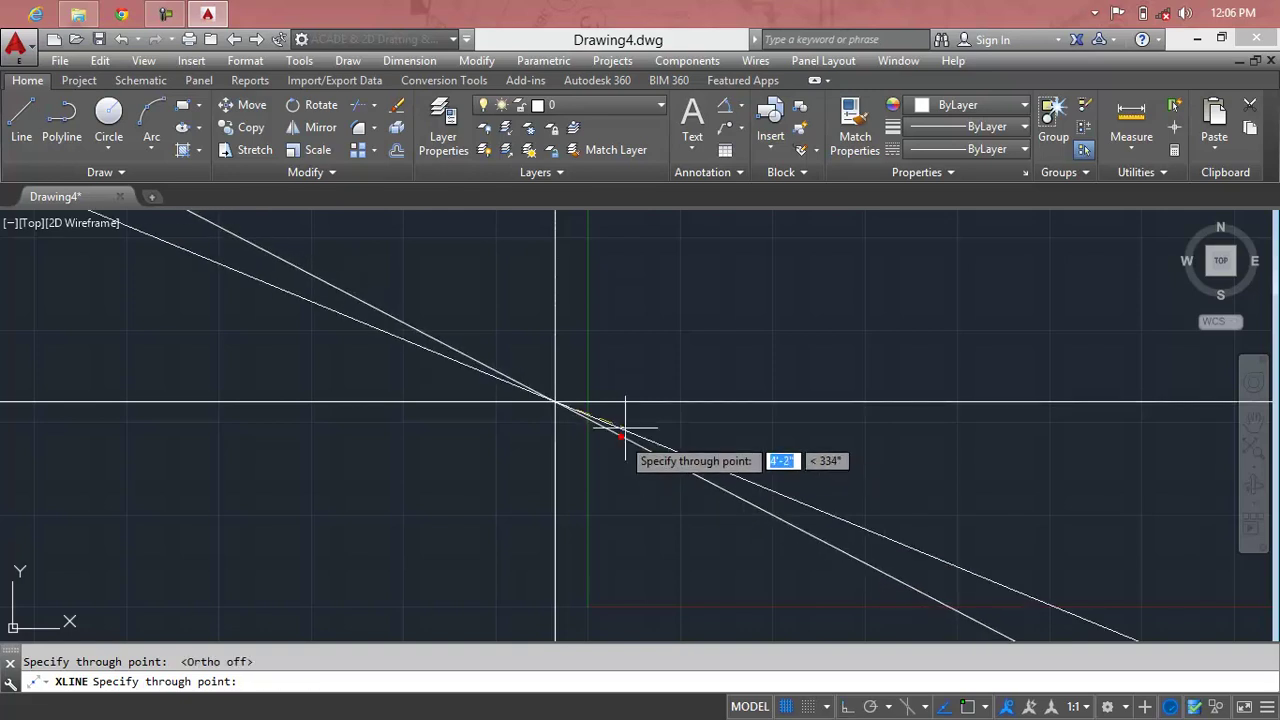
{"action": "left_click", "coordinate": [635, 348]}
{"action": "left_click", "coordinate": [672, 572]}
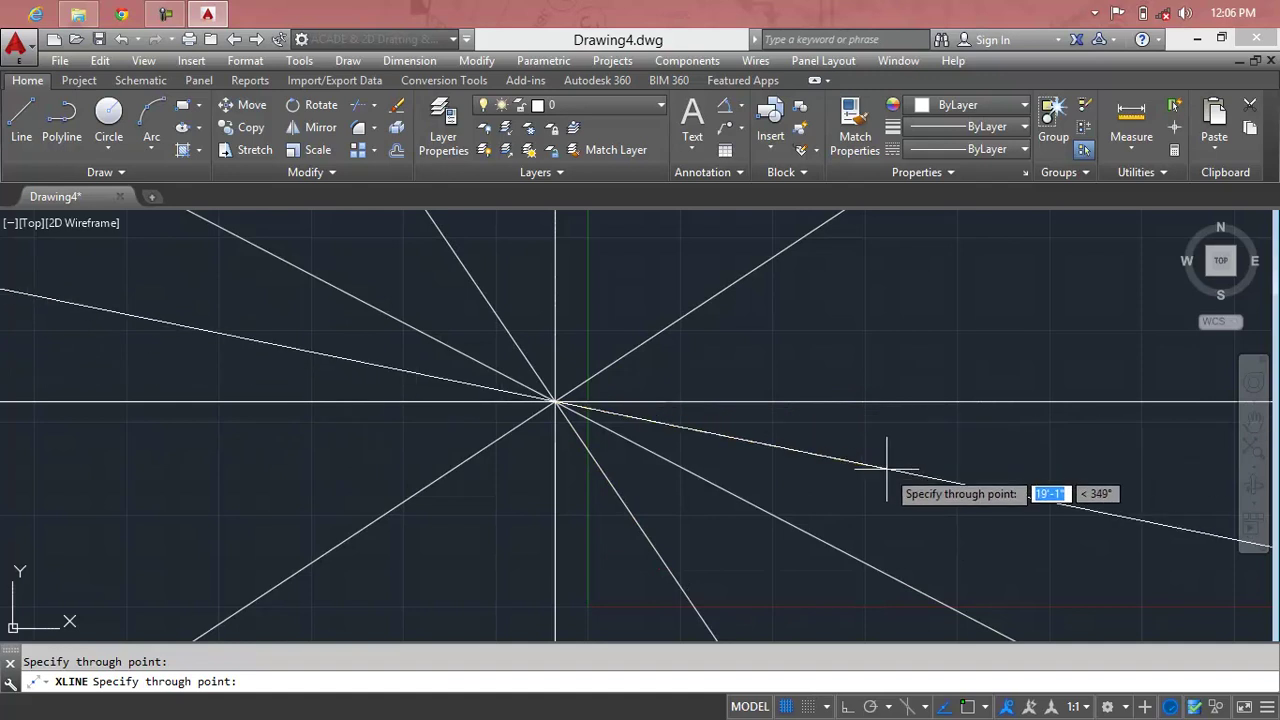
{"action": "key", "text": "Escape"}
{"action": "left_click", "coordinate": [771, 343]}
{"action": "left_click", "coordinate": [410, 513]}
{"action": "key", "text": "Delete"}
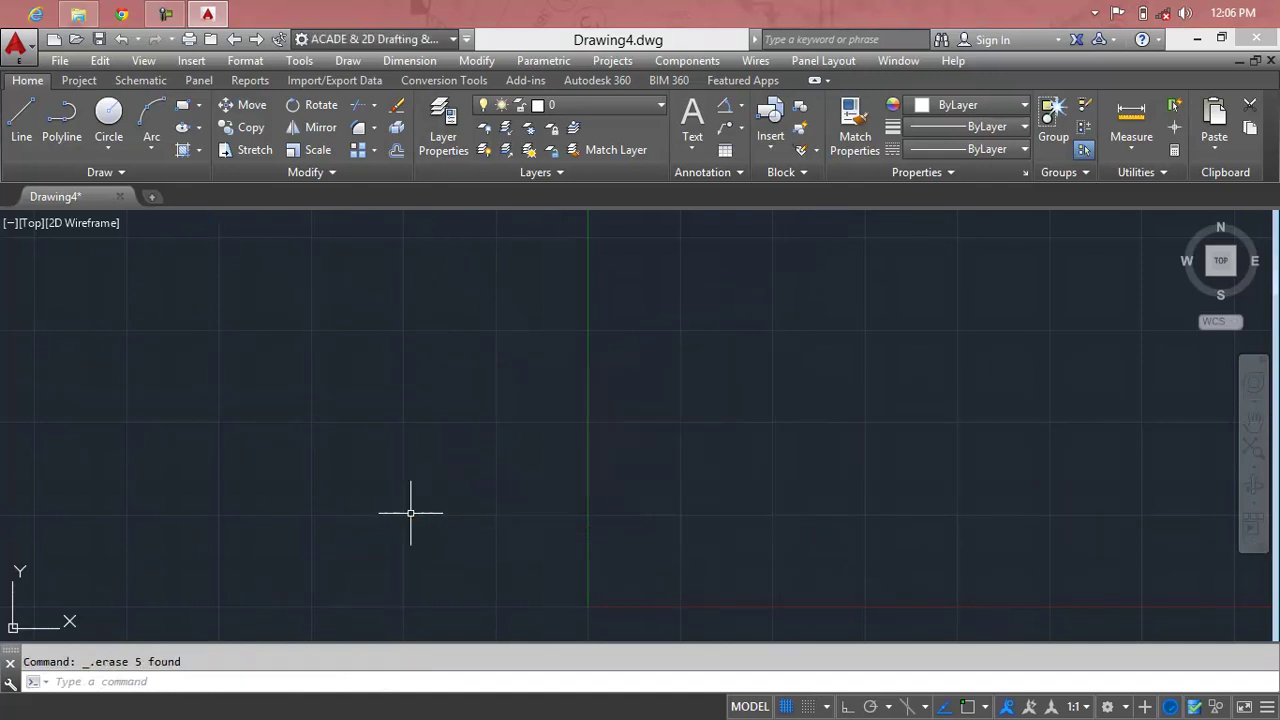
{"action": "left_click", "coordinate": [342, 60]}
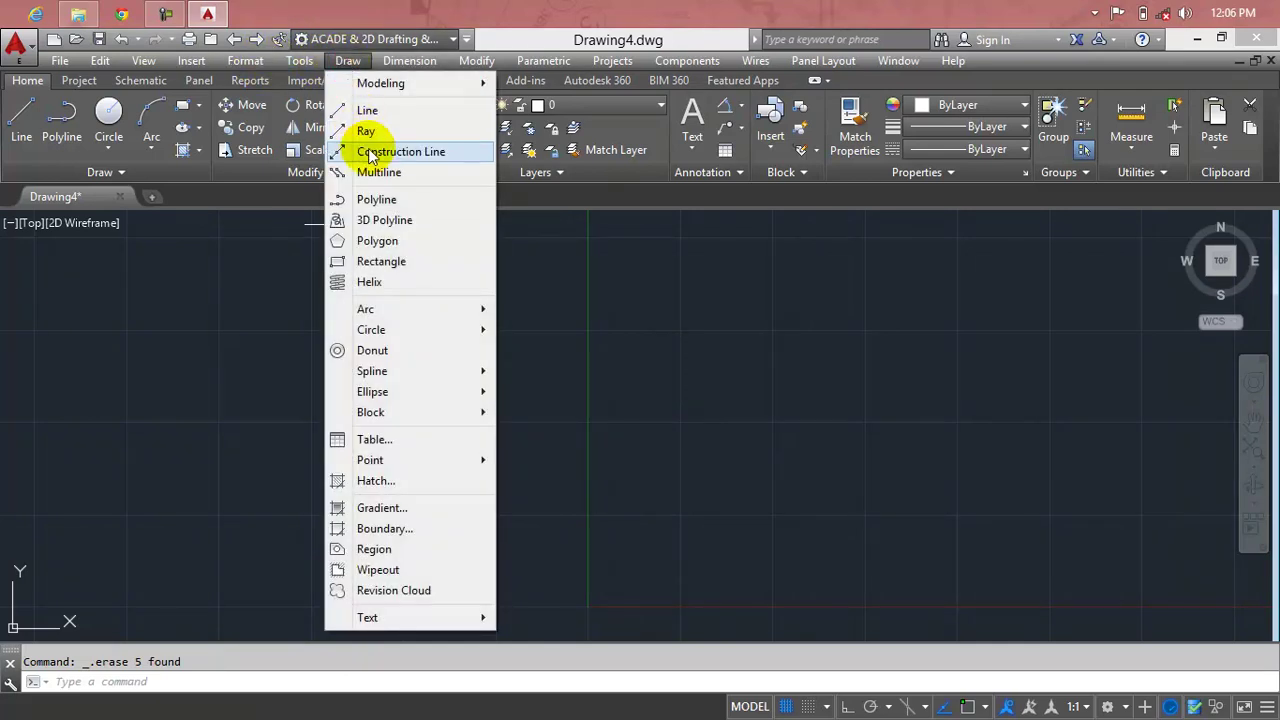
{"action": "left_click", "coordinate": [370, 152]}
{"action": "left_click", "coordinate": [586, 437]}
{"action": "left_click", "coordinate": [637, 337]}
{"action": "left_click", "coordinate": [500, 323]}
{"action": "left_click", "coordinate": [435, 416]}
{"action": "left_click", "coordinate": [432, 475]}
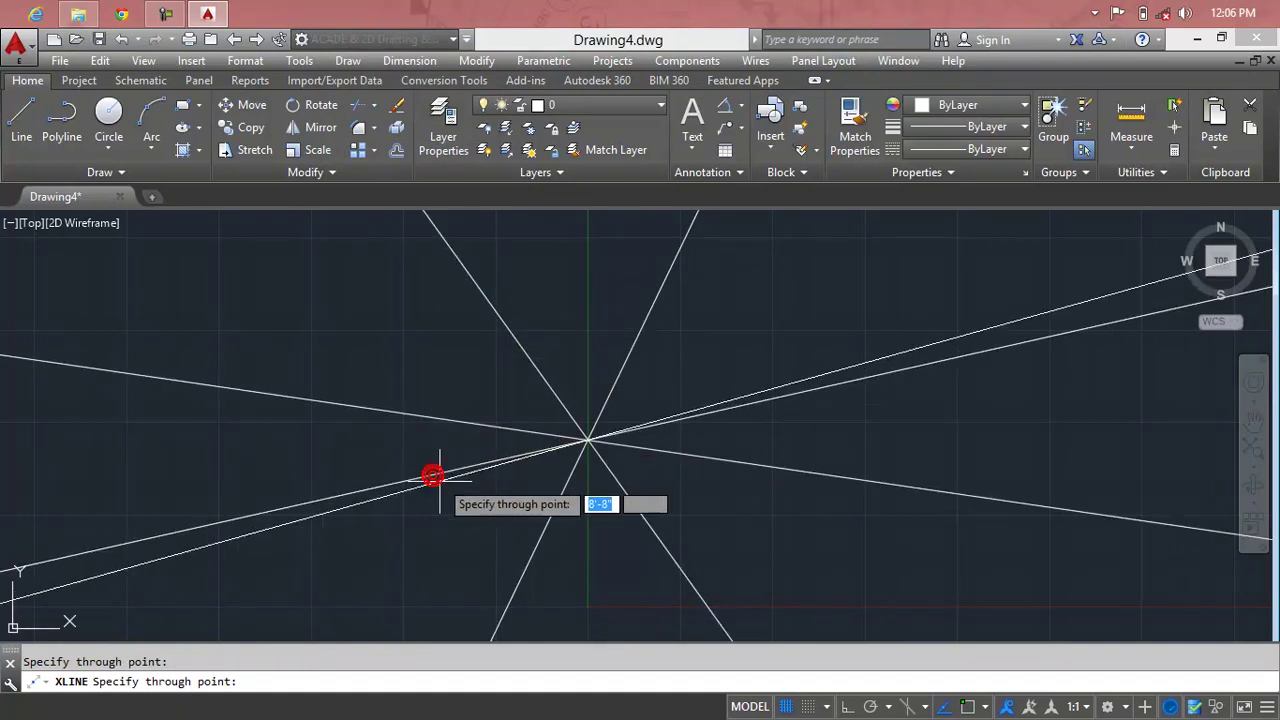
{"action": "left_click", "coordinate": [594, 578]}
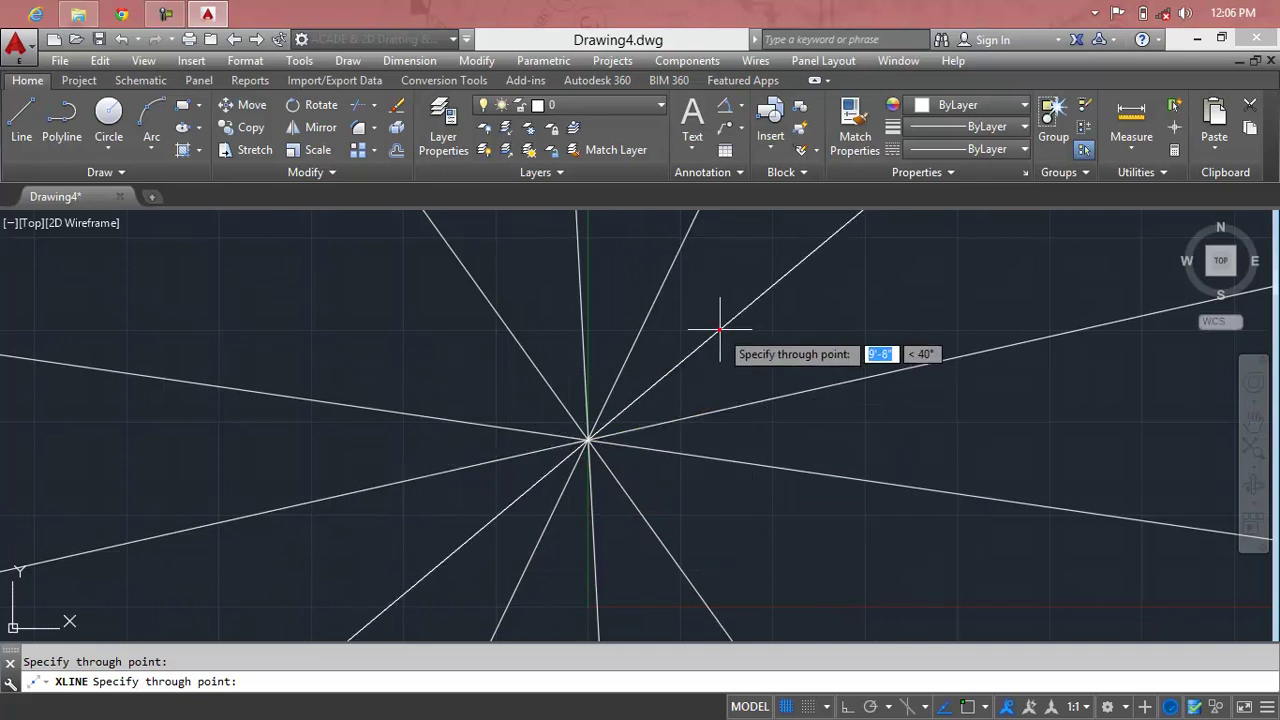
{"action": "key", "text": "Return"}
{"action": "left_click", "coordinate": [790, 327]}
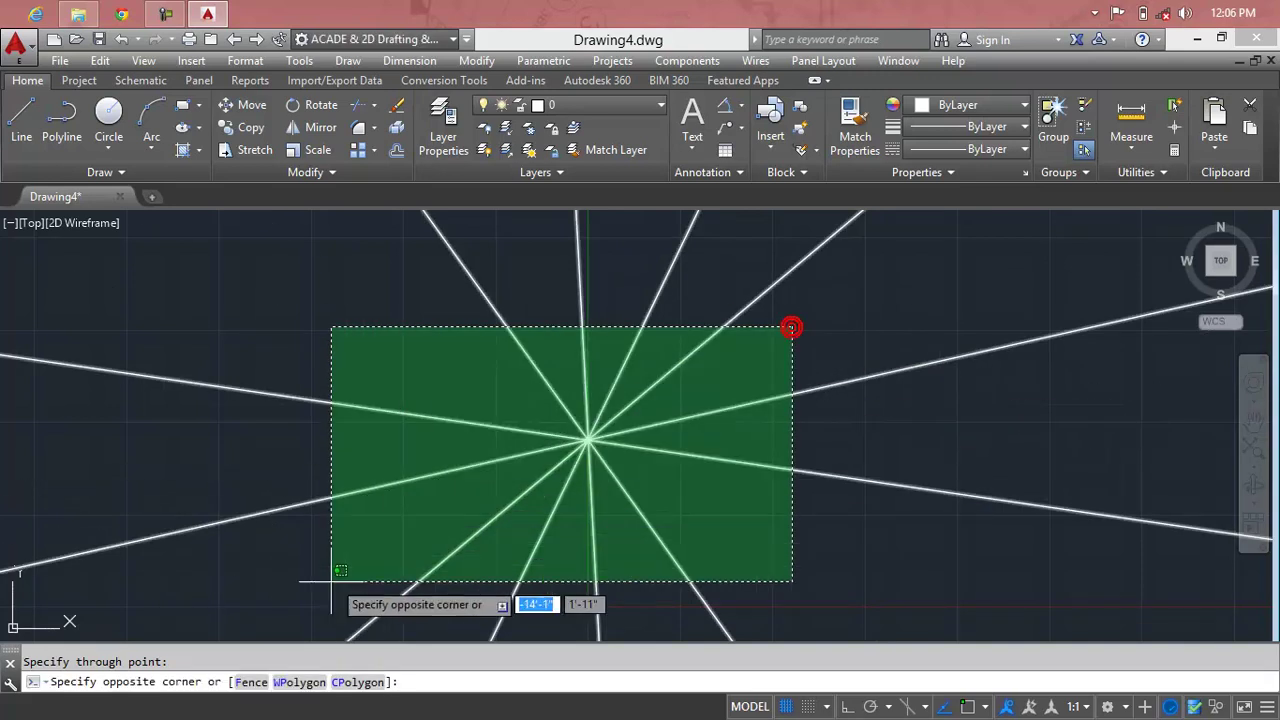
{"action": "left_click", "coordinate": [331, 580]}
{"action": "key", "text": "Delete"}
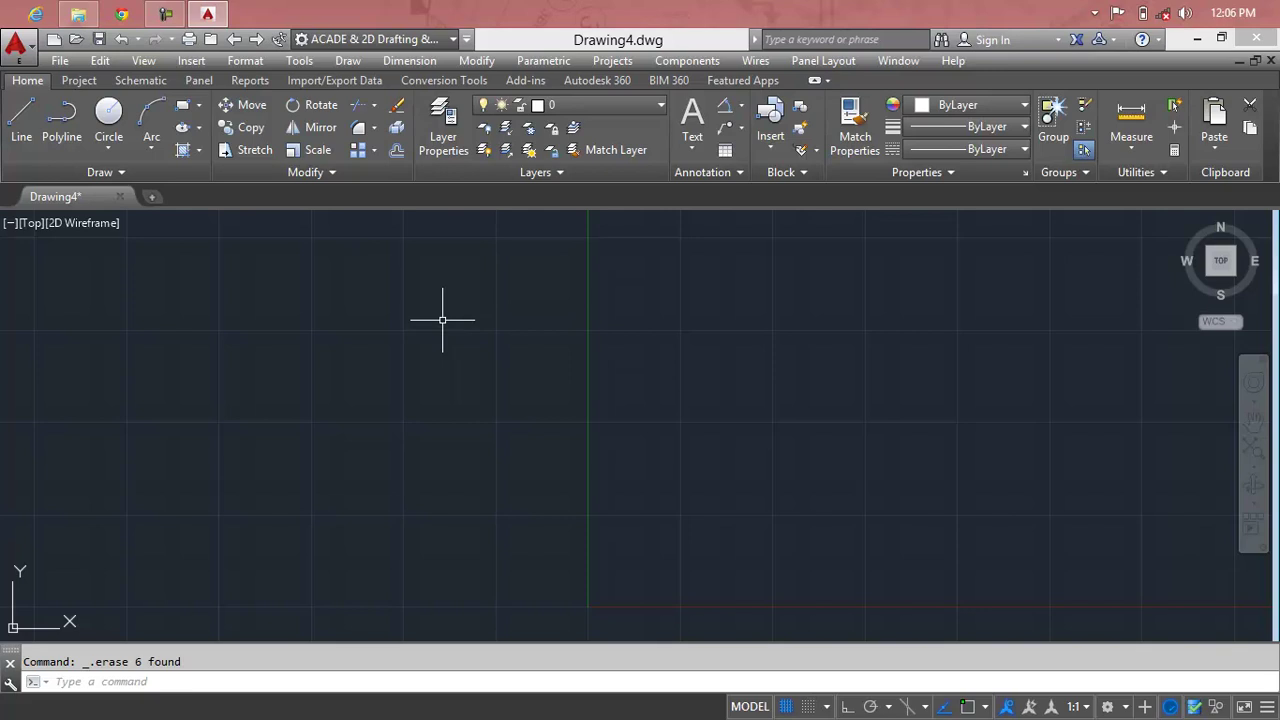
Draw six horizontal XLINE construction lines from top to bottom, then restart XL.
{"action": "type", "text": "X"}
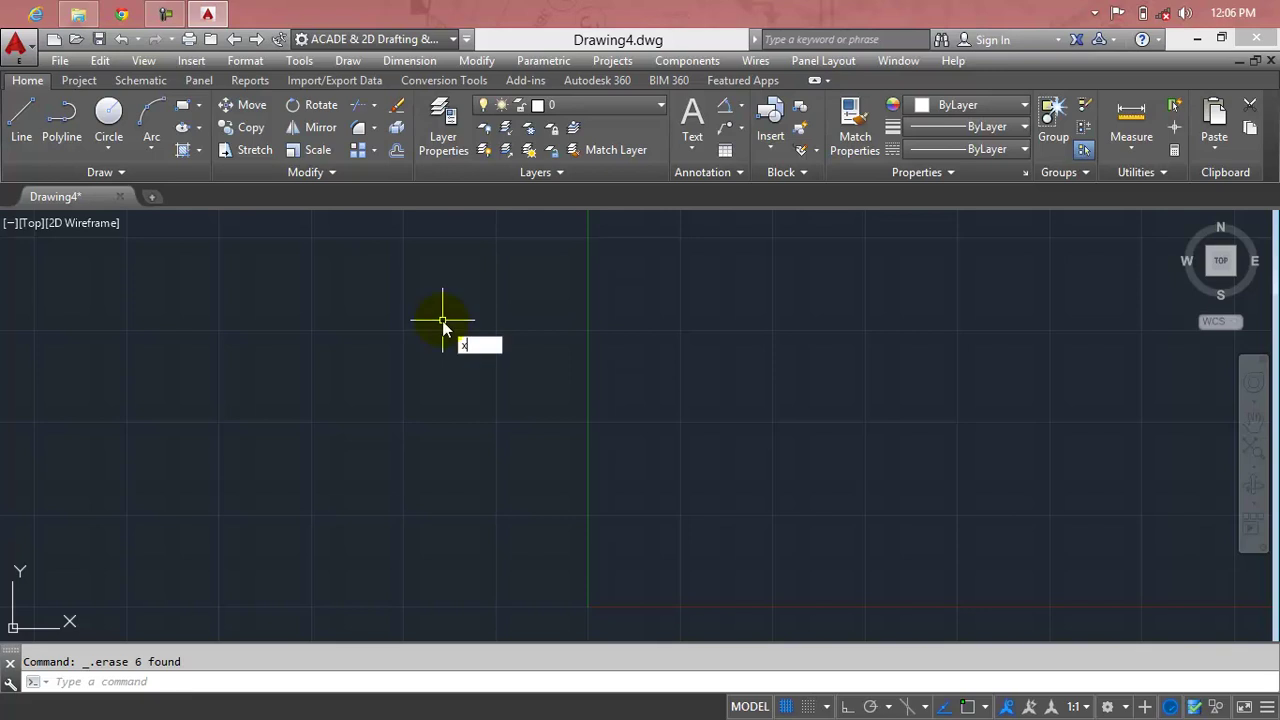
{"action": "type", "text": "L"}
{"action": "key", "text": "Return"}
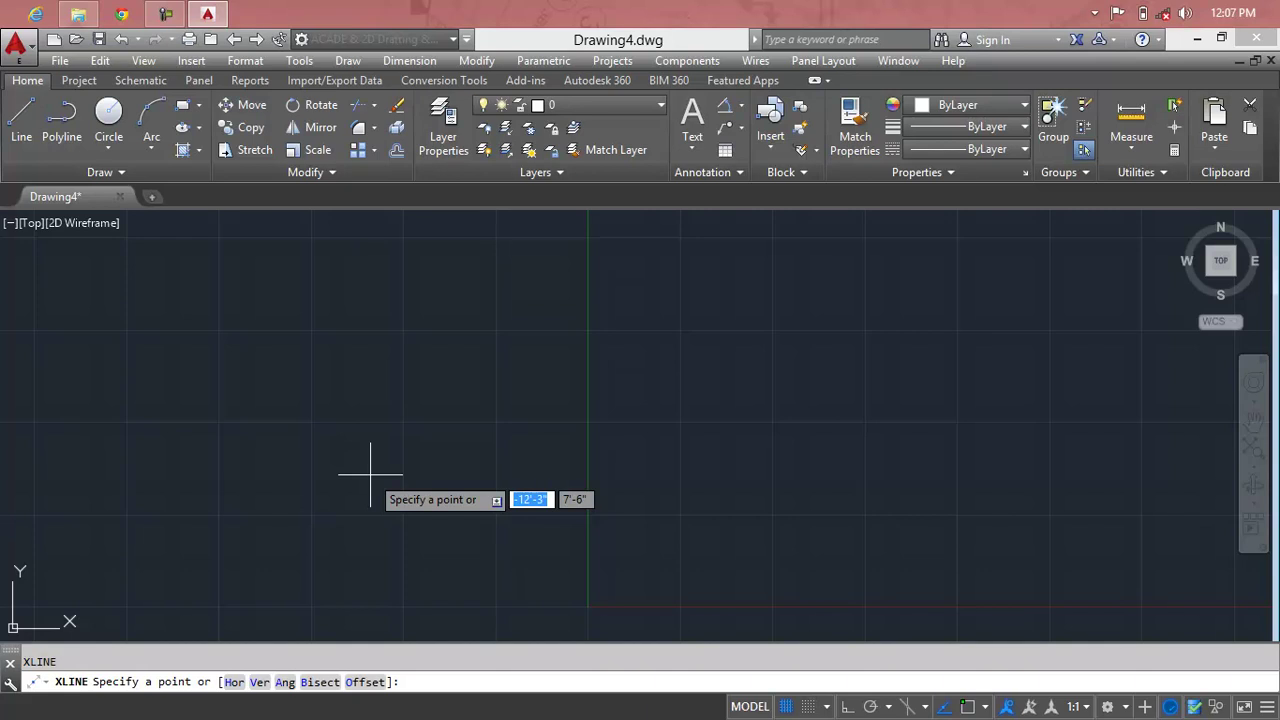
{"action": "type", "text": "h"}
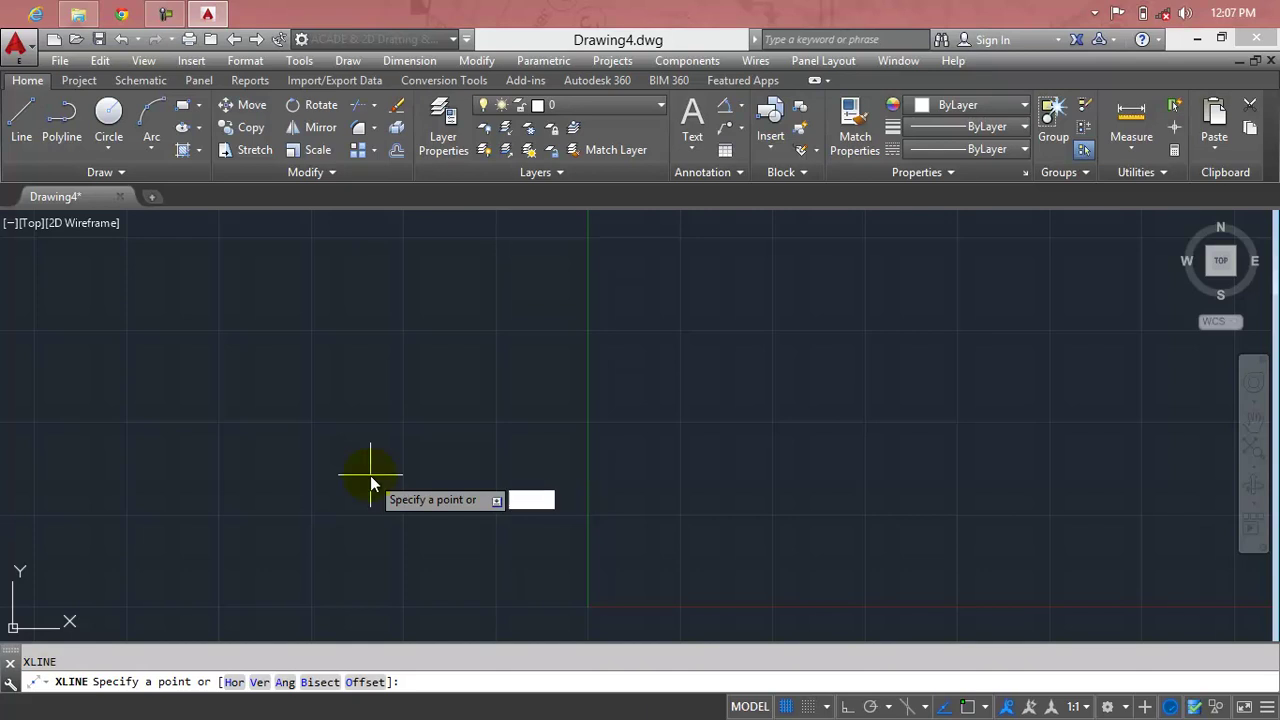
{"action": "key", "text": "Return"}
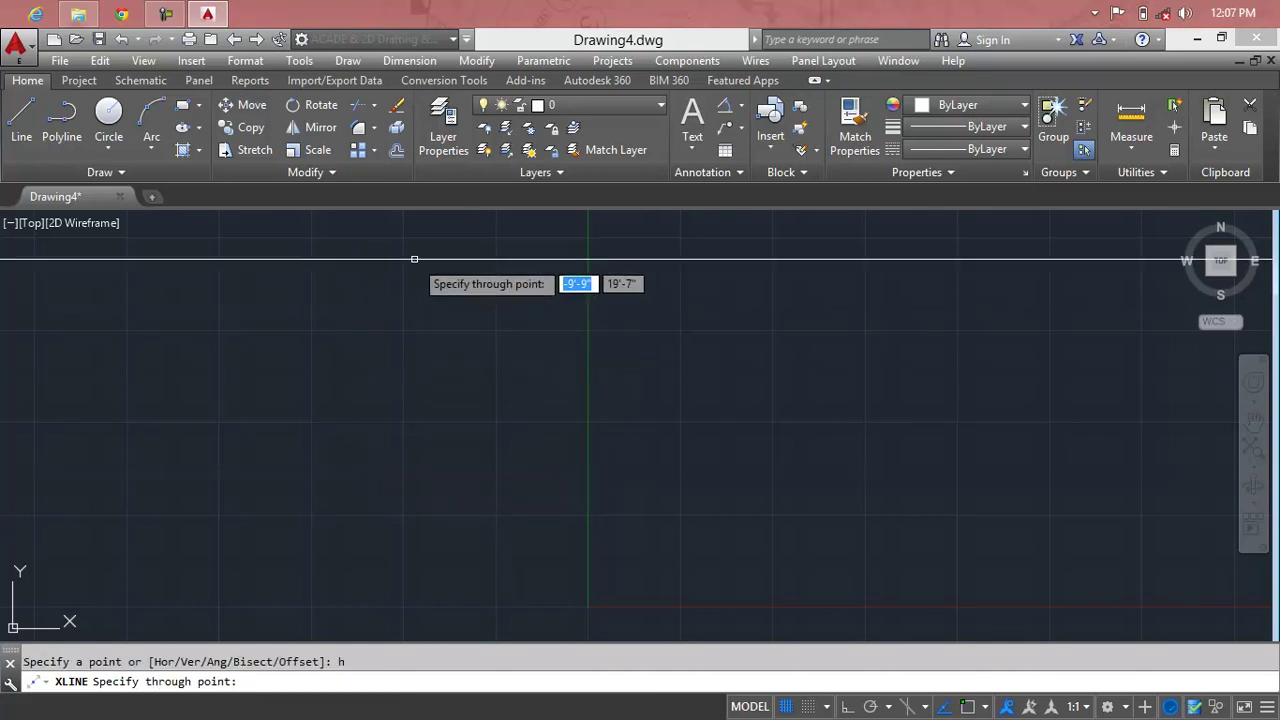
{"action": "left_click", "coordinate": [417, 259]}
{"action": "left_click", "coordinate": [421, 312]}
{"action": "left_click", "coordinate": [423, 381]}
{"action": "left_click", "coordinate": [425, 453]}
{"action": "left_click", "coordinate": [431, 528]}
{"action": "left_click", "coordinate": [439, 605]}
{"action": "key", "text": "Return"}
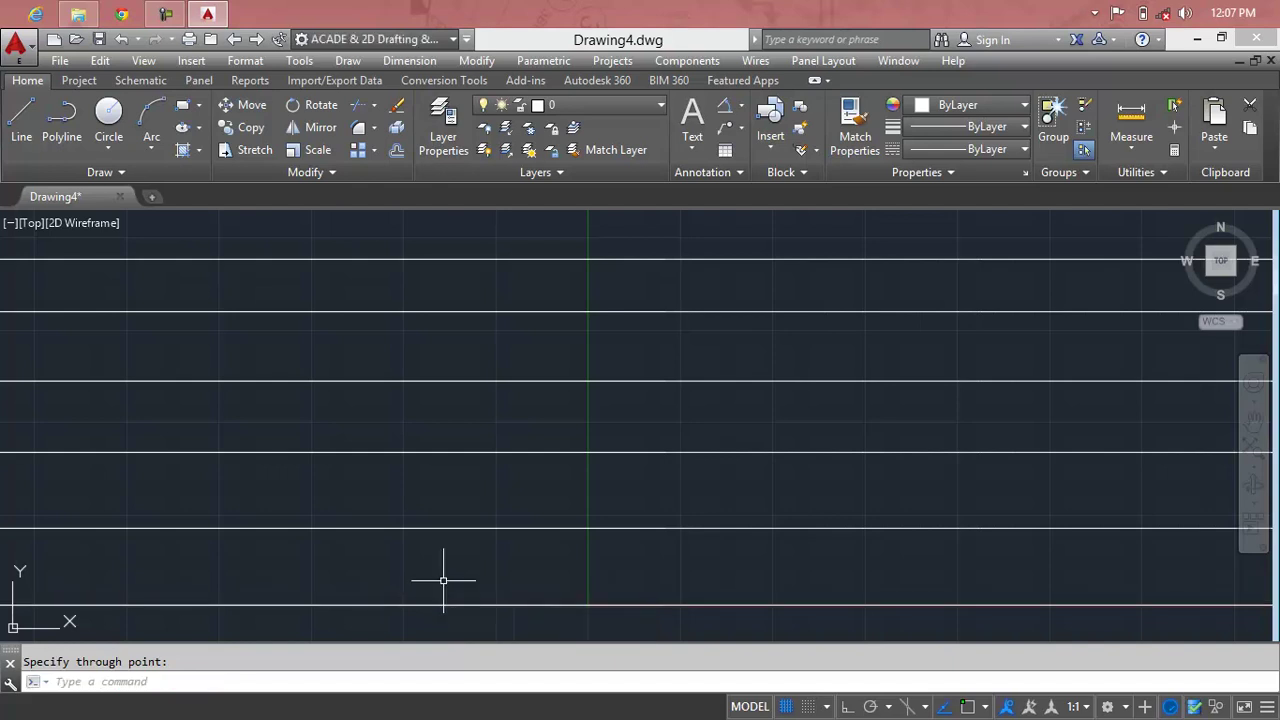
{"action": "type", "text": "XL"}
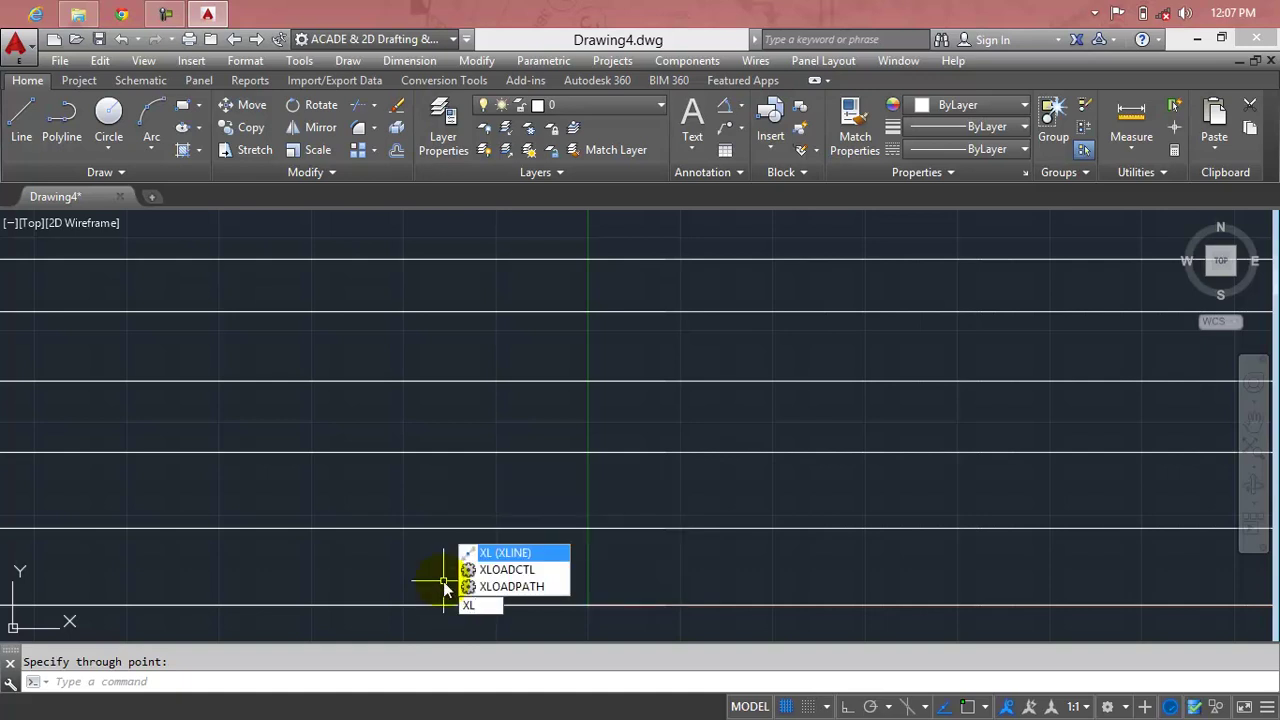
{"action": "key", "text": "Return"}
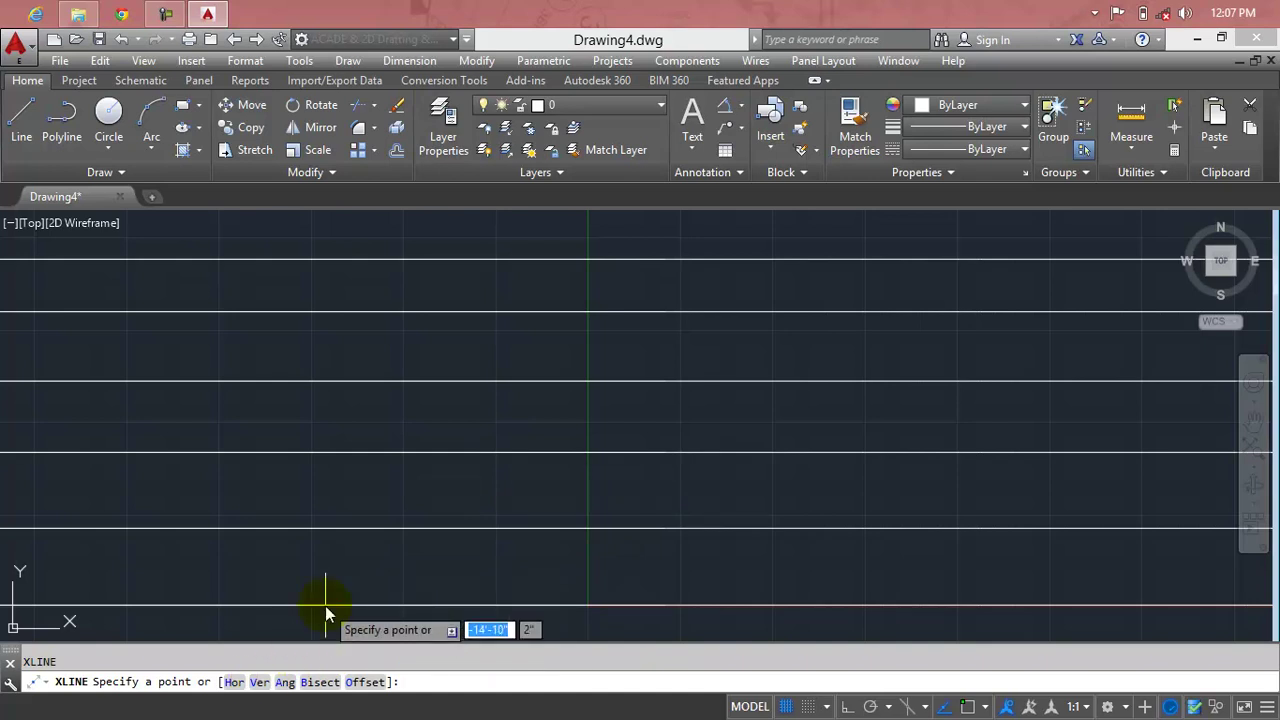
Place thirteen vertical construction lines left to right across the horizontals, forming a grid.
{"action": "type", "text": "v"}
{"action": "key", "text": "Return"}
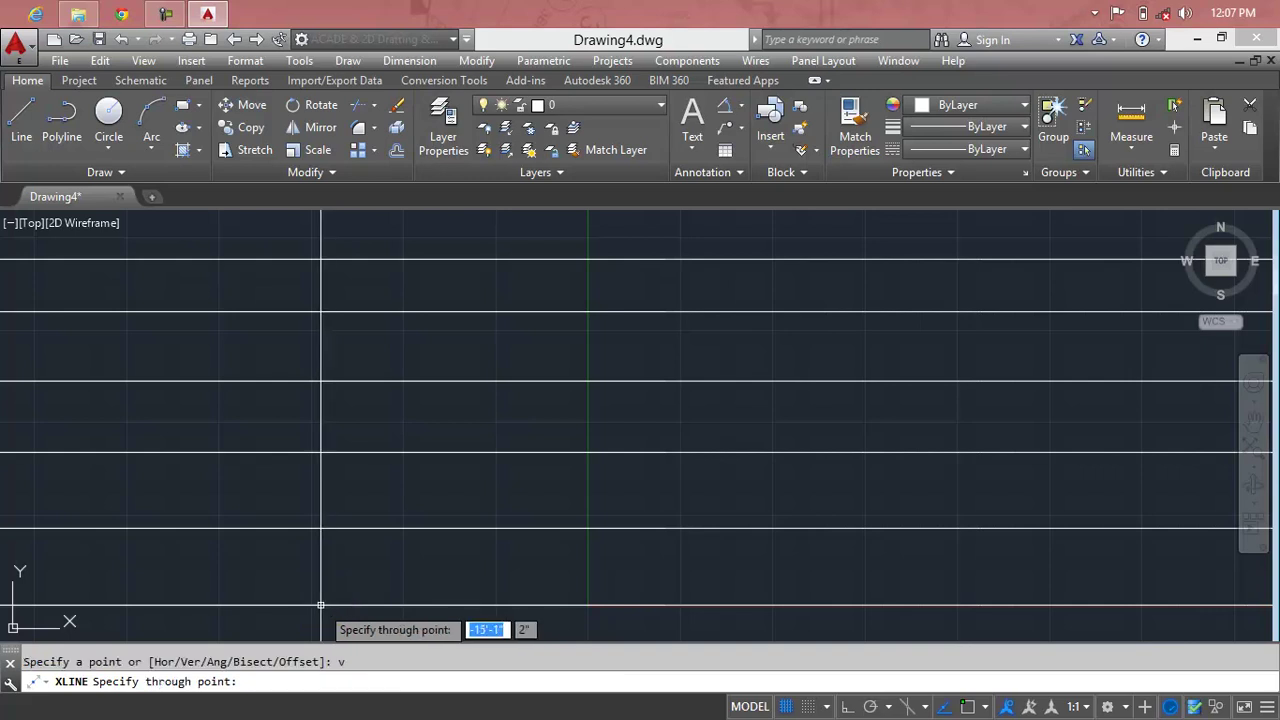
{"action": "left_click", "coordinate": [72, 545]}
{"action": "left_click", "coordinate": [137, 549]}
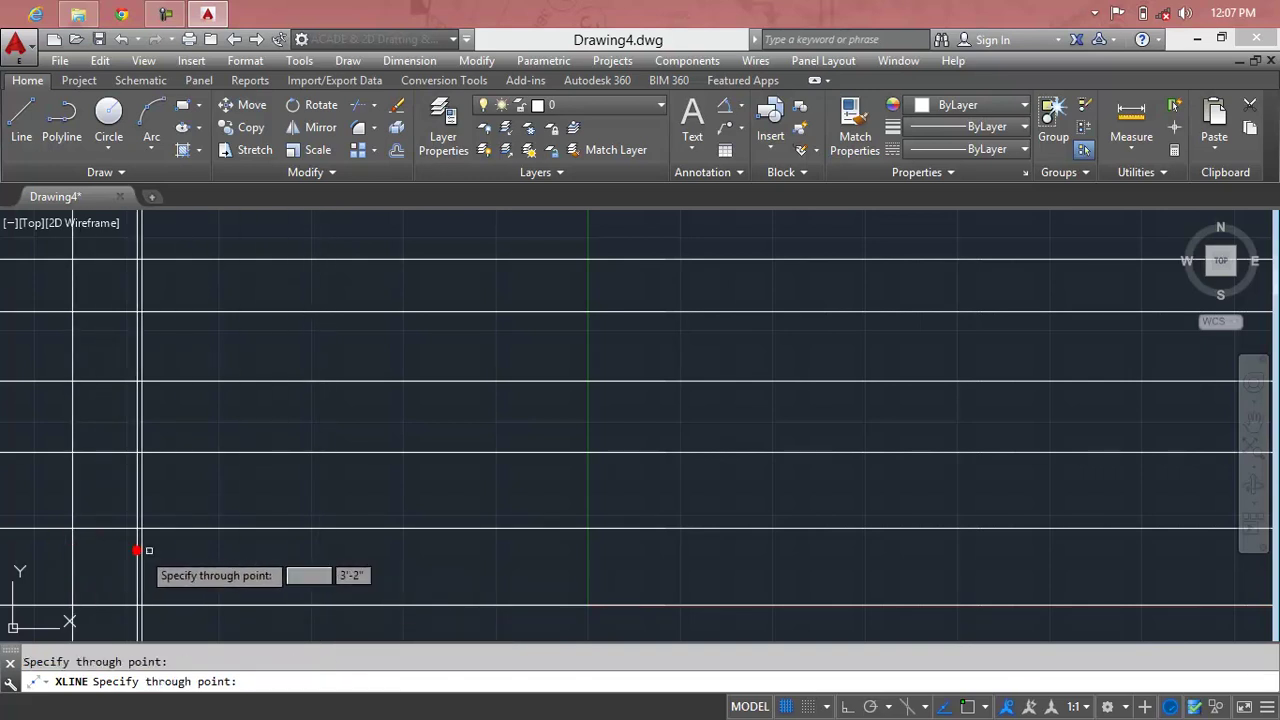
{"action": "left_click", "coordinate": [222, 558]}
{"action": "left_click", "coordinate": [297, 560]}
{"action": "left_click", "coordinate": [387, 554]}
{"action": "left_click", "coordinate": [500, 551]}
{"action": "left_click", "coordinate": [612, 550]}
{"action": "left_click", "coordinate": [698, 549]}
{"action": "left_click", "coordinate": [837, 549]}
{"action": "left_click", "coordinate": [987, 545]}
{"action": "left_click", "coordinate": [1152, 535]}
{"action": "left_click", "coordinate": [1063, 560]}
{"action": "left_click", "coordinate": [908, 569]}
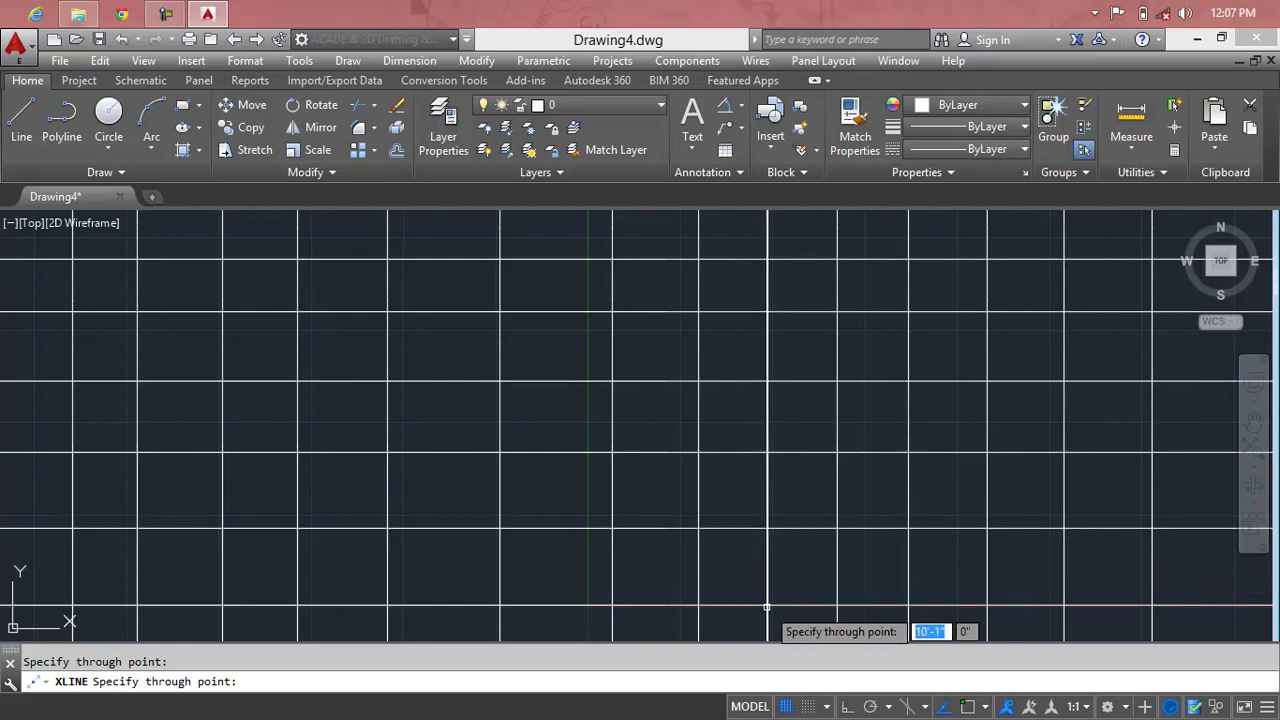
{"action": "key", "text": "Return"}
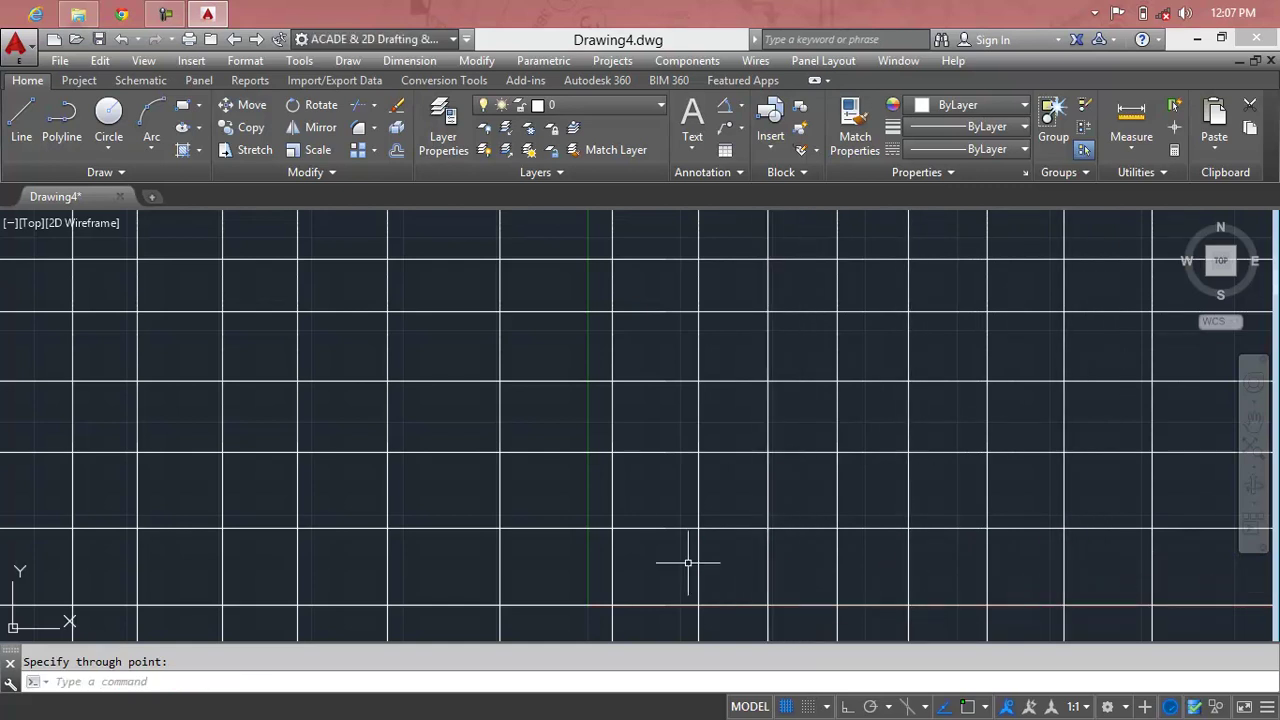
{"action": "key", "text": "Escape"}
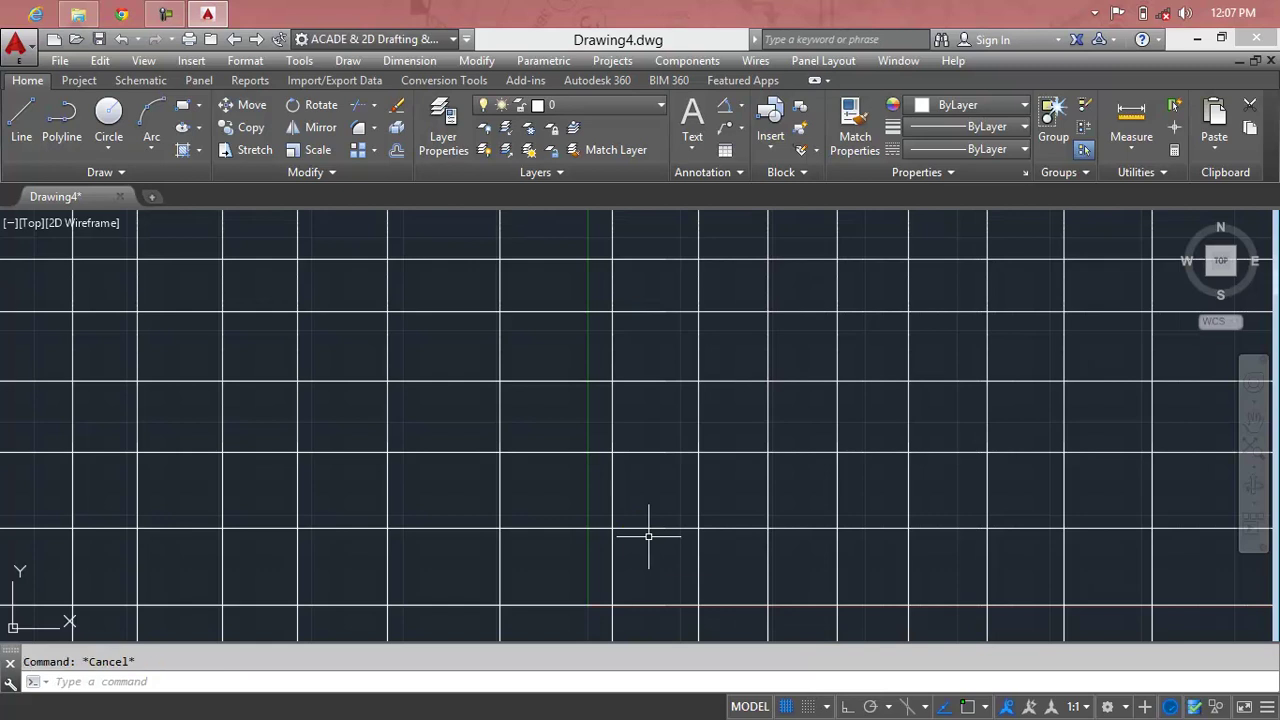
Start XLINE with the Ang option set to a 45° angle.
{"action": "type", "text": "xl"}
{"action": "key", "text": "Return"}
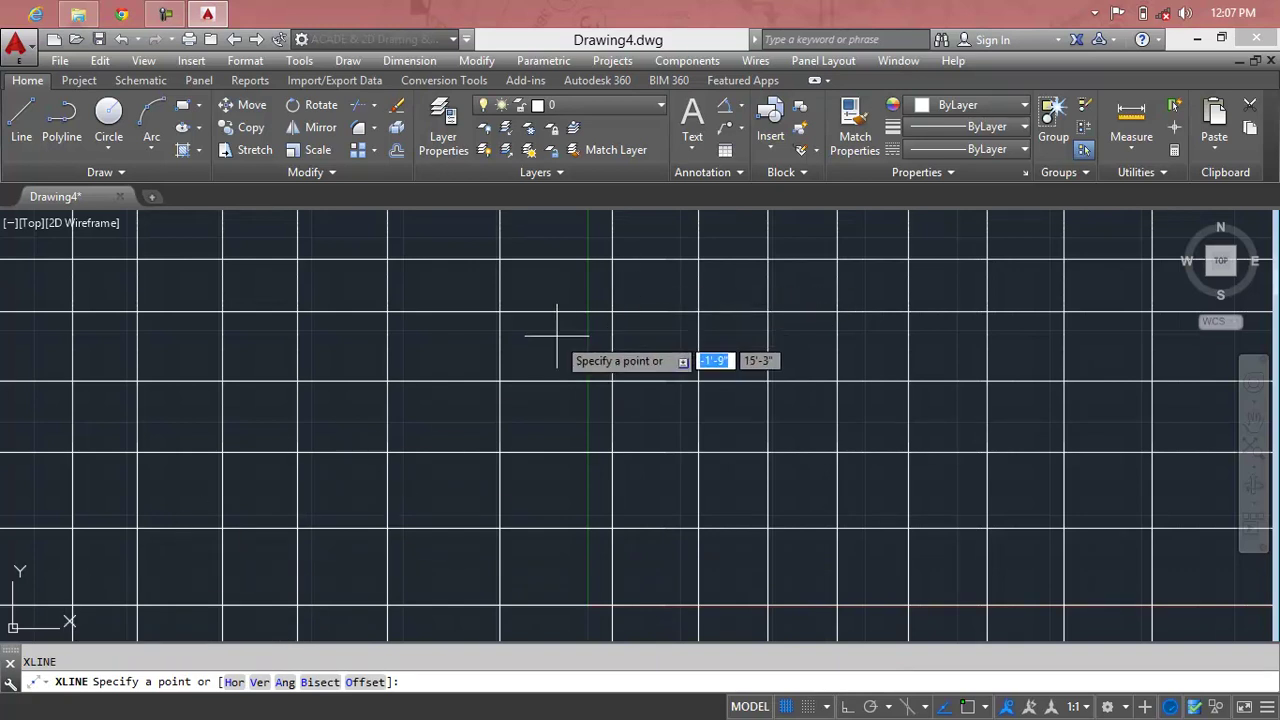
{"action": "type", "text": "a"}
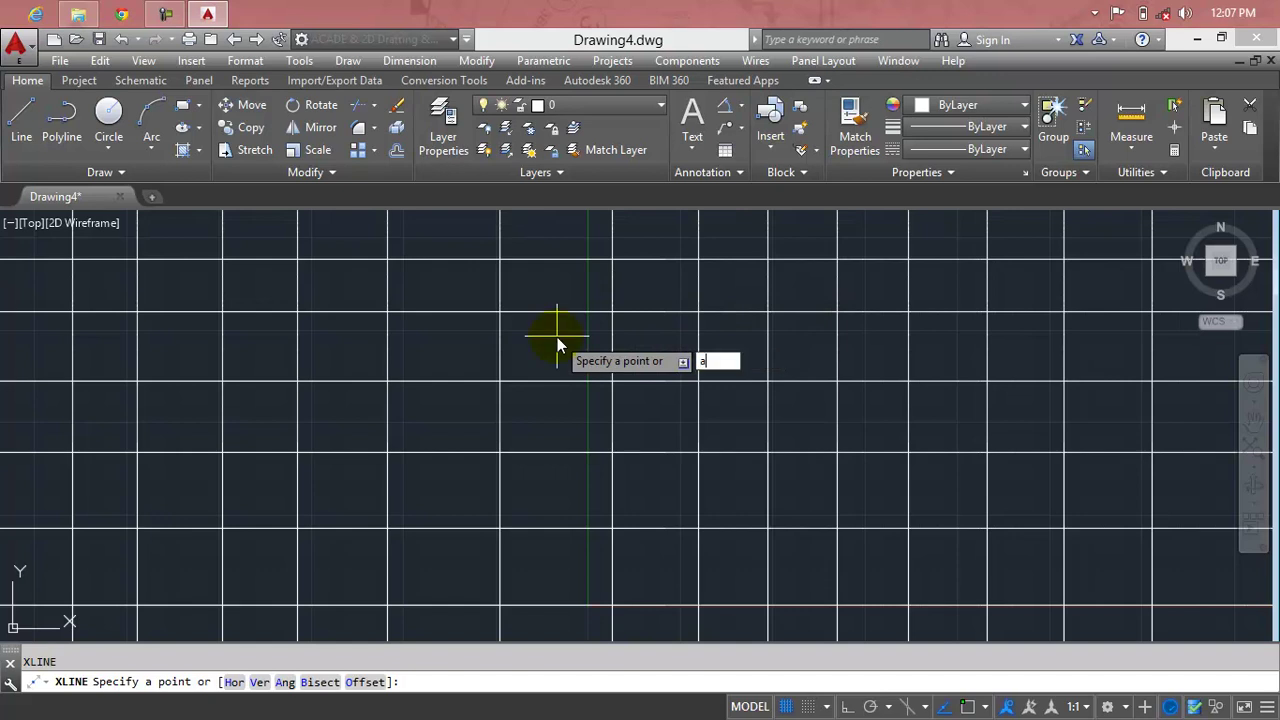
{"action": "key", "text": "Return"}
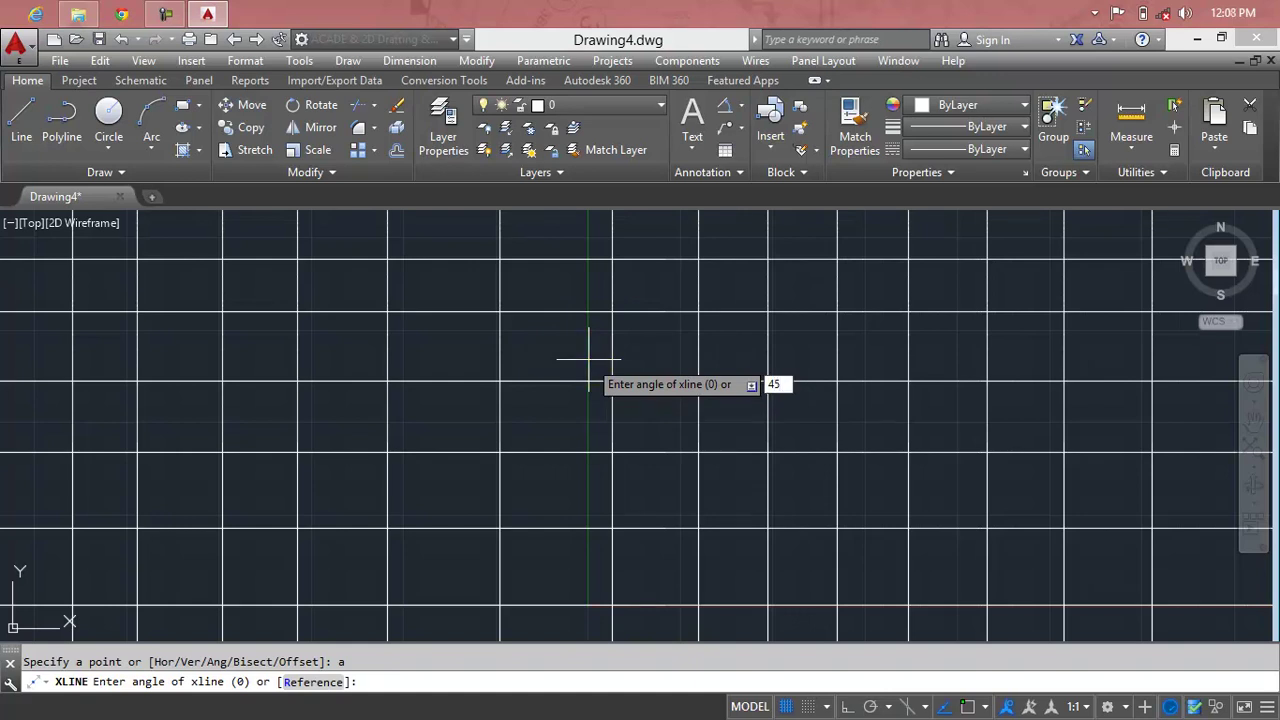
{"action": "key", "text": "Return"}
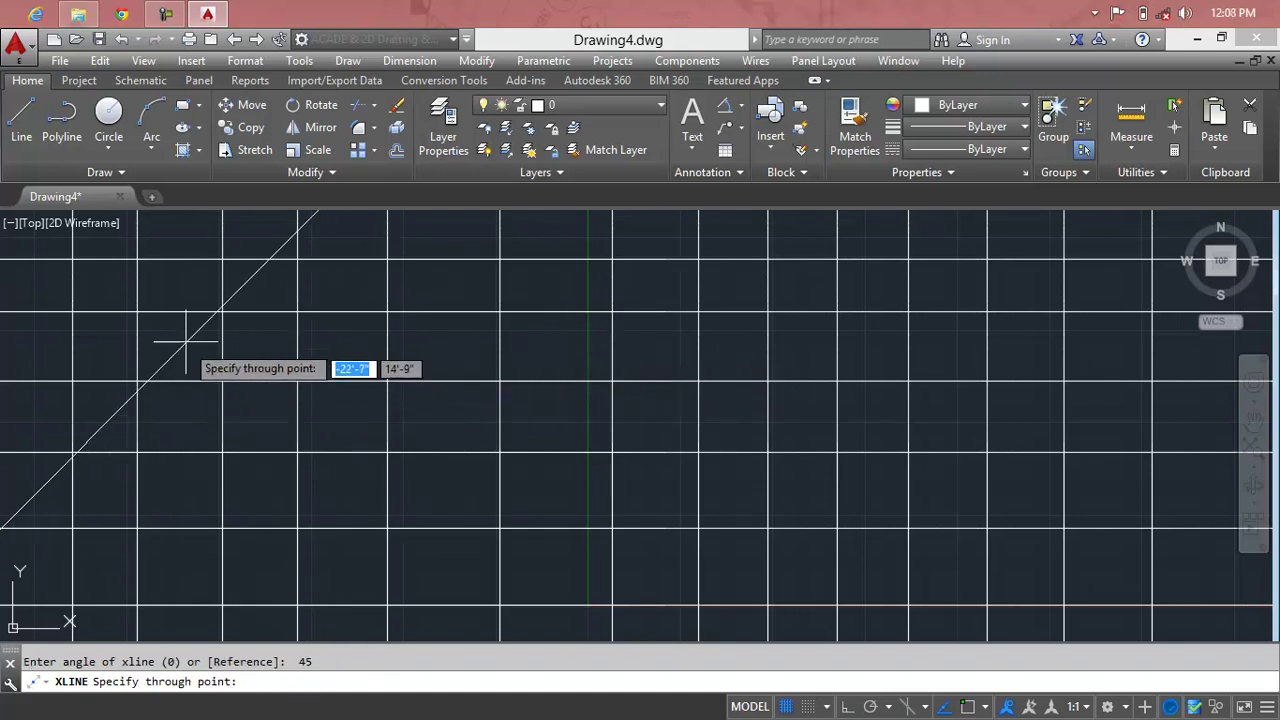
Place nine parallel 45° construction lines diagonally across the grid, then restart XLINE.
{"action": "left_click", "coordinate": [178, 327]}
{"action": "left_click", "coordinate": [271, 377]}
{"action": "left_click", "coordinate": [328, 409]}
{"action": "left_click", "coordinate": [386, 443]}
{"action": "left_click", "coordinate": [443, 486]}
{"action": "left_click", "coordinate": [512, 488]}
{"action": "left_click", "coordinate": [580, 514]}
{"action": "left_click", "coordinate": [661, 531]}
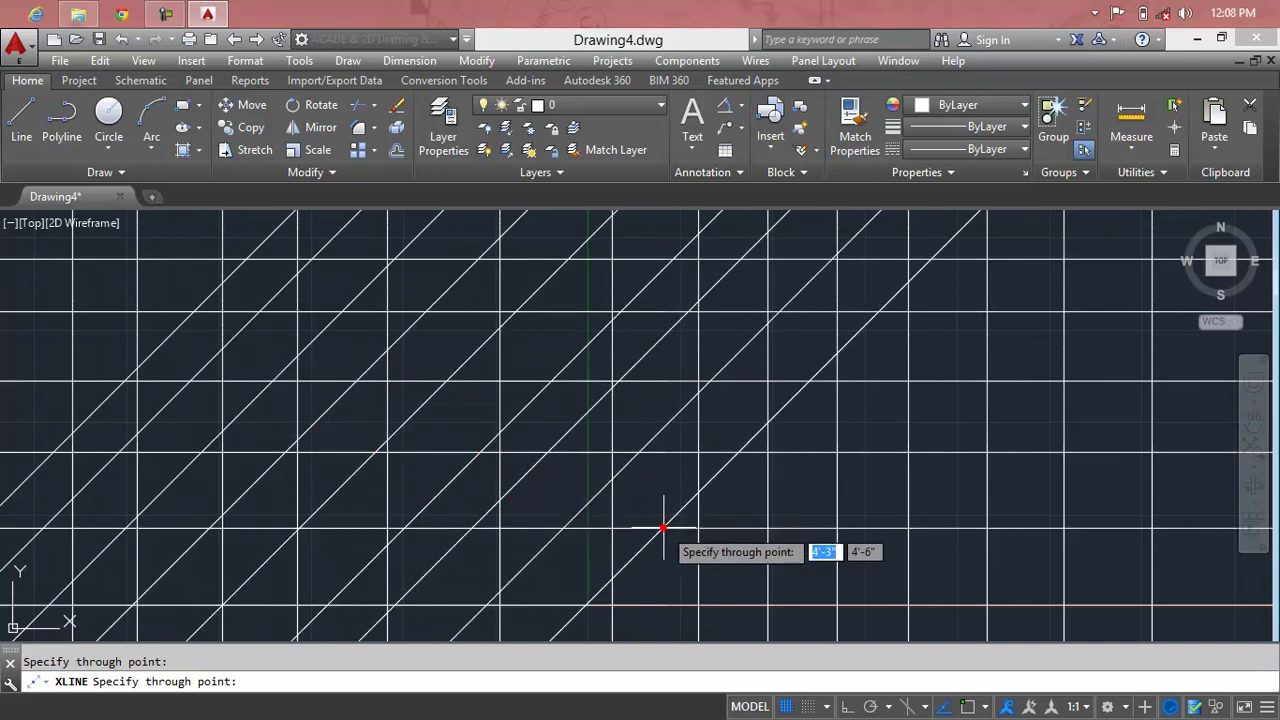
{"action": "left_click", "coordinate": [737, 531]}
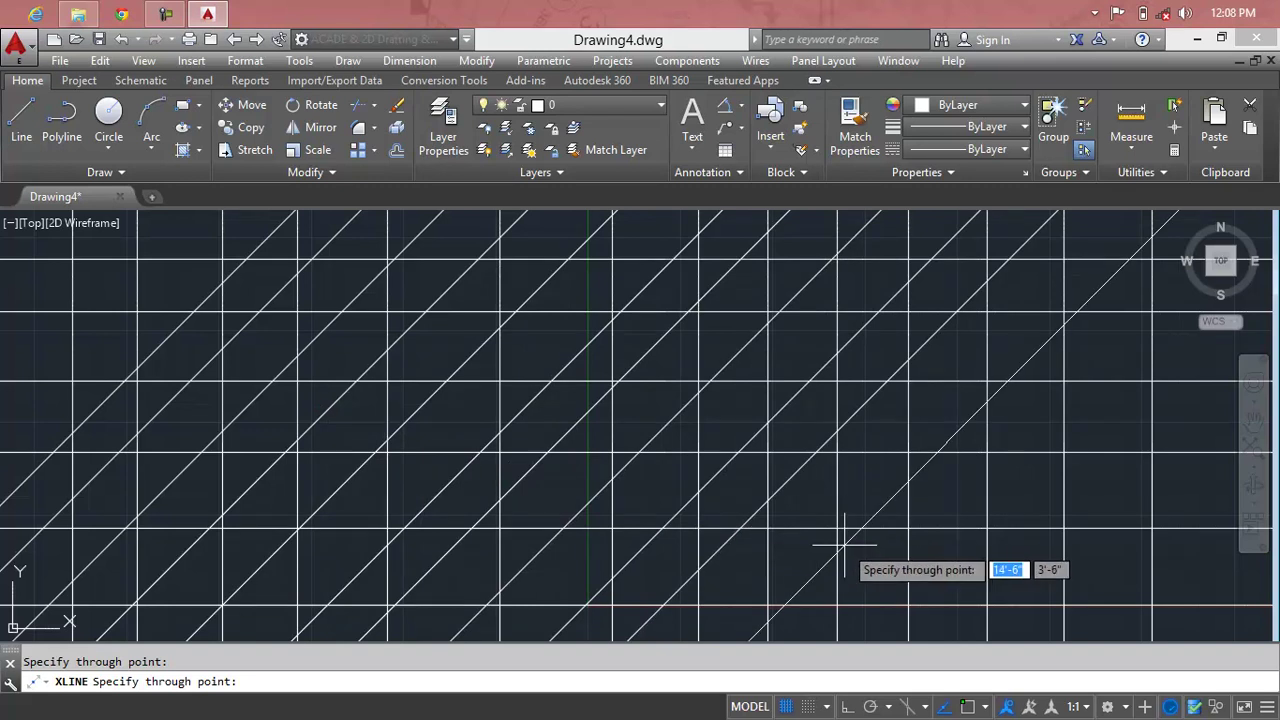
{"action": "key", "text": "Return"}
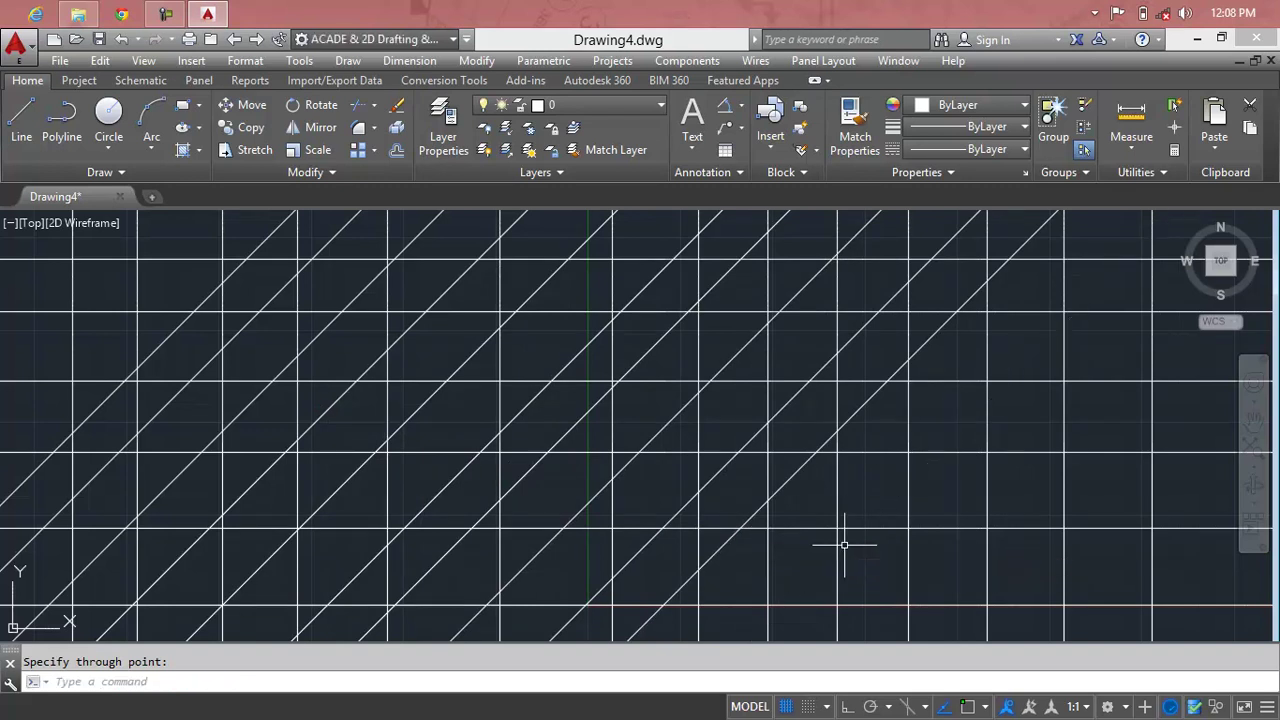
{"action": "key", "text": "Escape"}
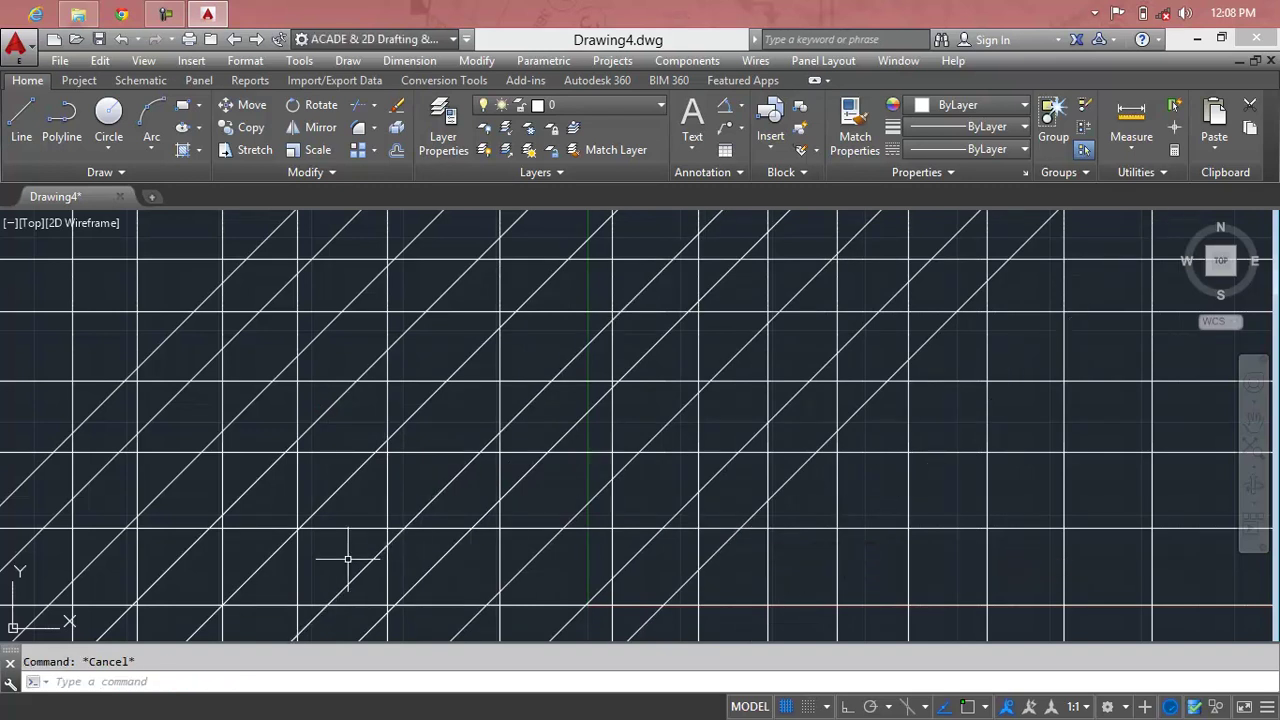
{"action": "type", "text": "xl"}
{"action": "key", "text": "Return"}
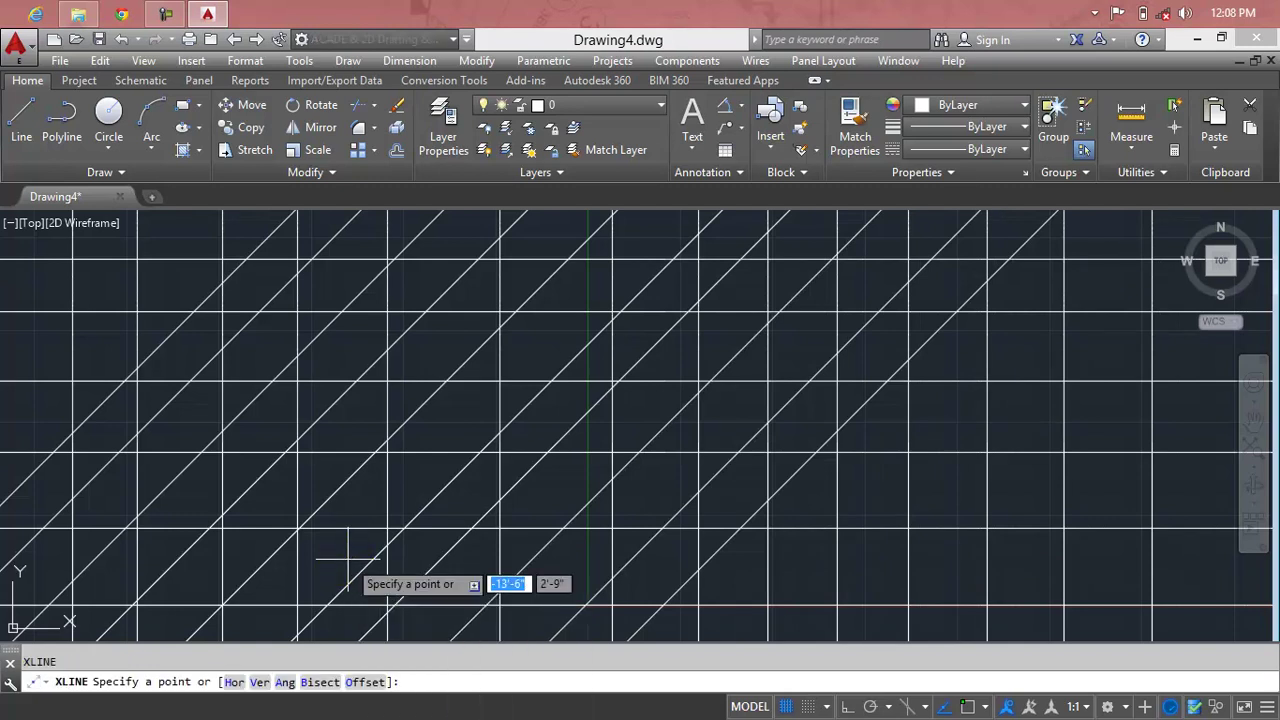
Use Bisect to fan four construction lines from one vertex near the bottom, right of centre.
{"action": "type", "text": "b"}
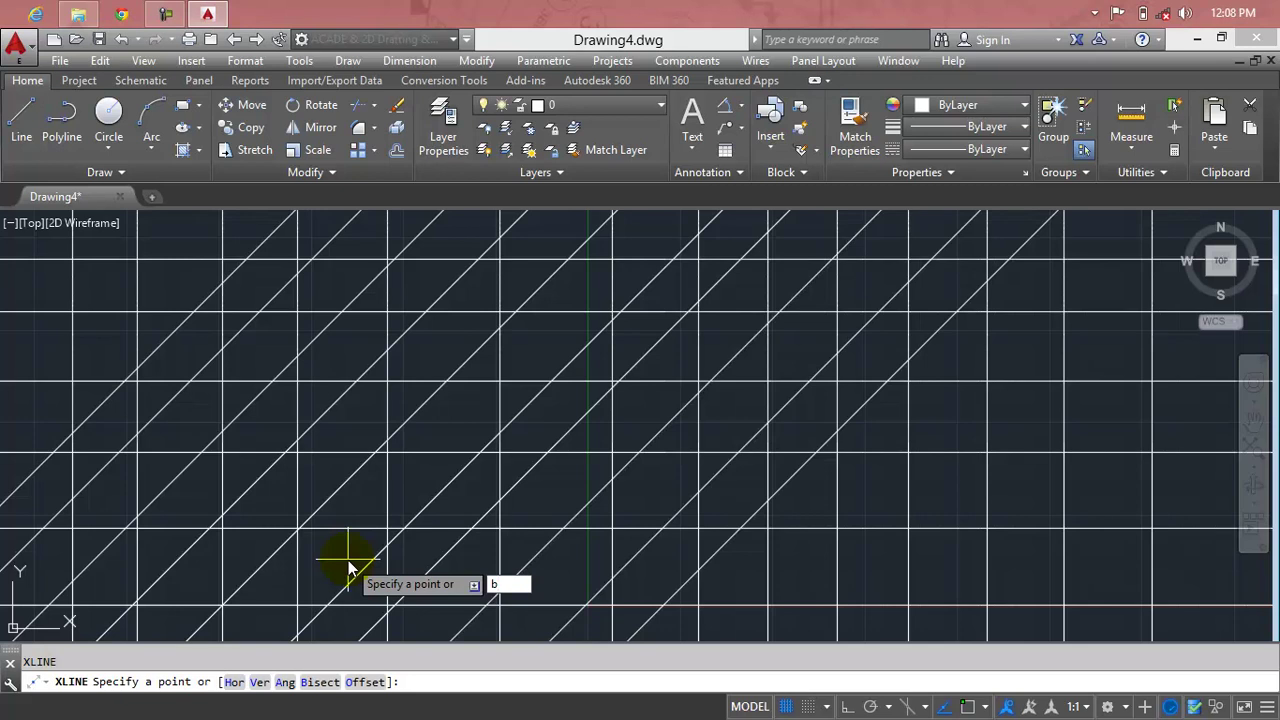
{"action": "key", "text": "Return"}
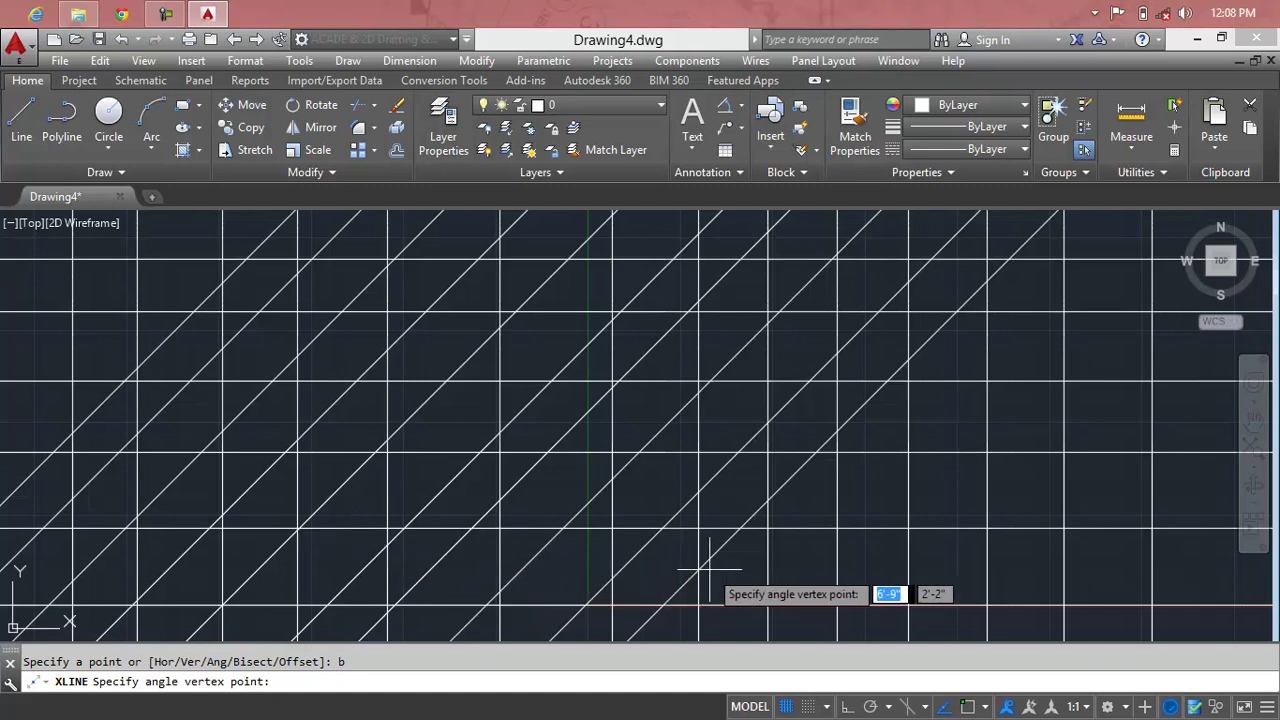
{"action": "left_click", "coordinate": [800, 586]}
{"action": "type", "text": "15"}
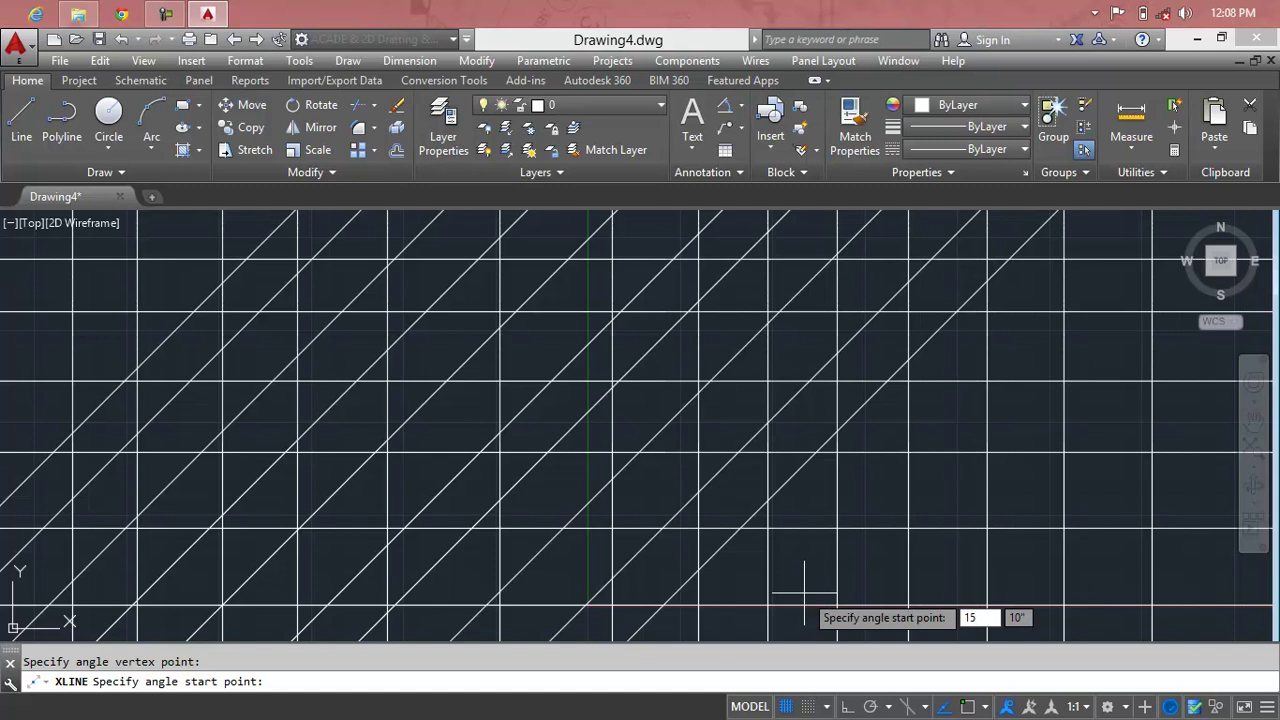
{"action": "key", "text": "Return"}
{"action": "left_click", "coordinate": [858, 507]}
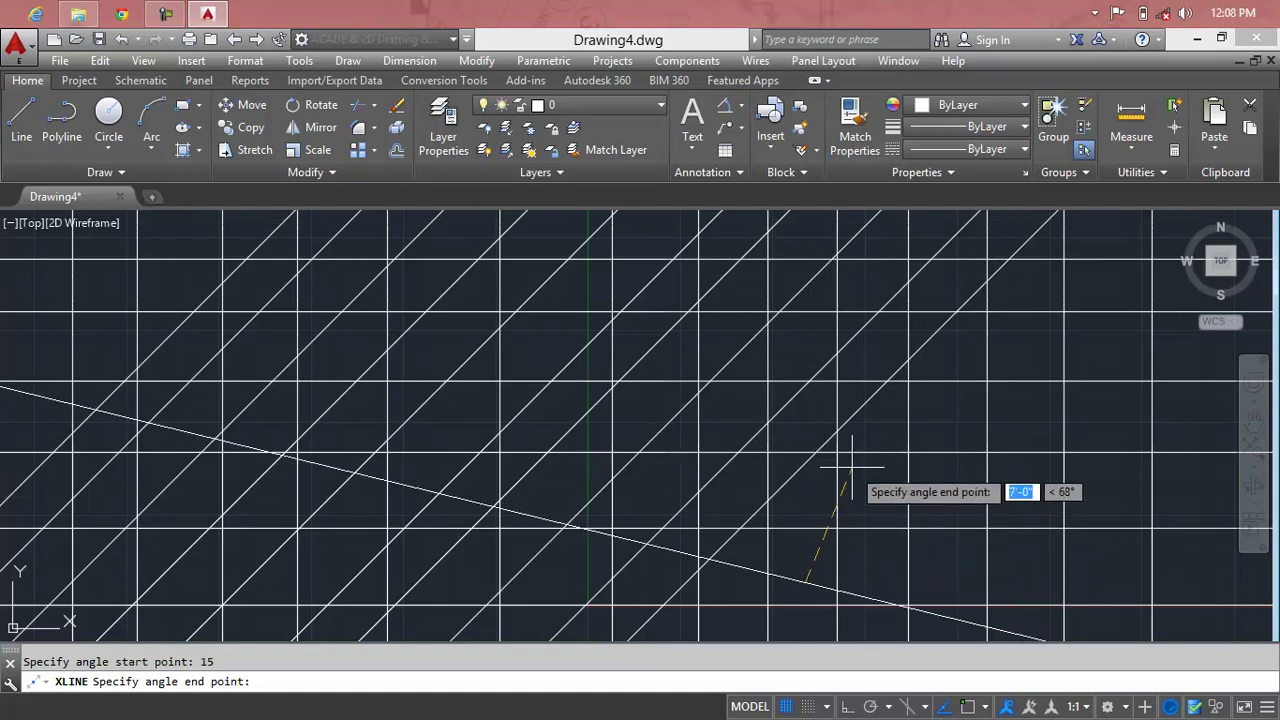
{"action": "left_click", "coordinate": [816, 428]}
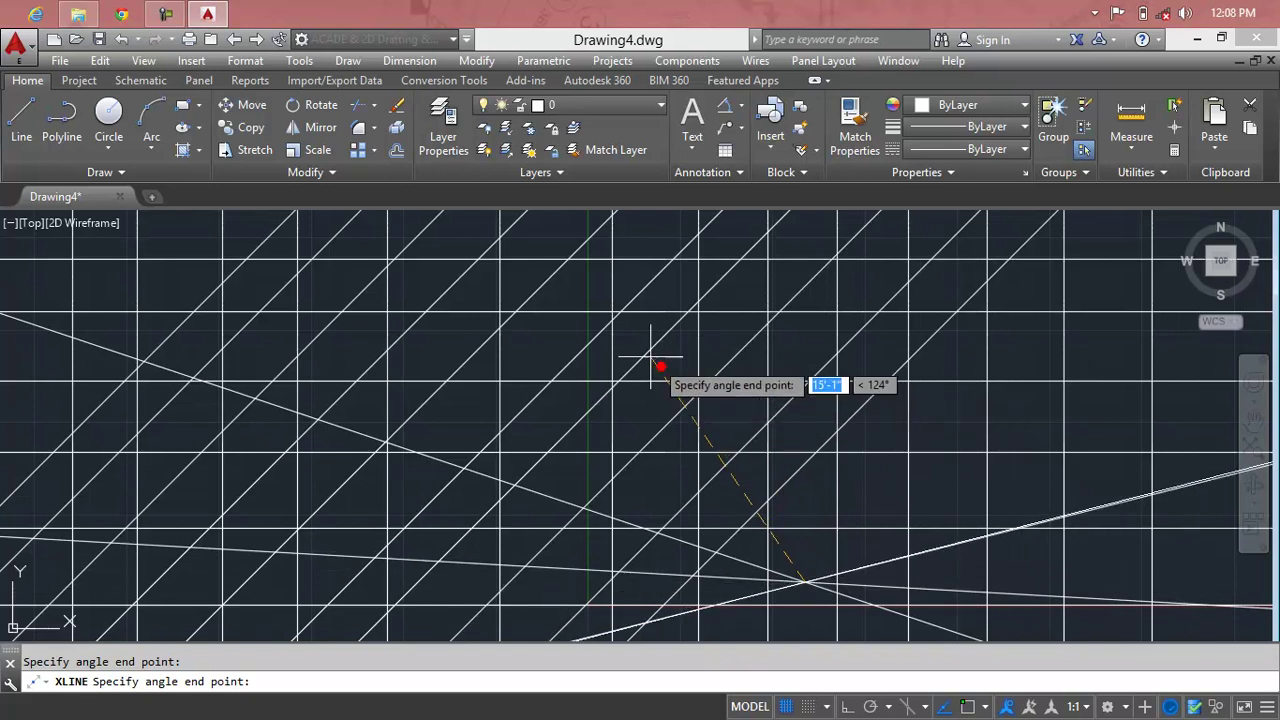
{"action": "left_click", "coordinate": [230, 374]}
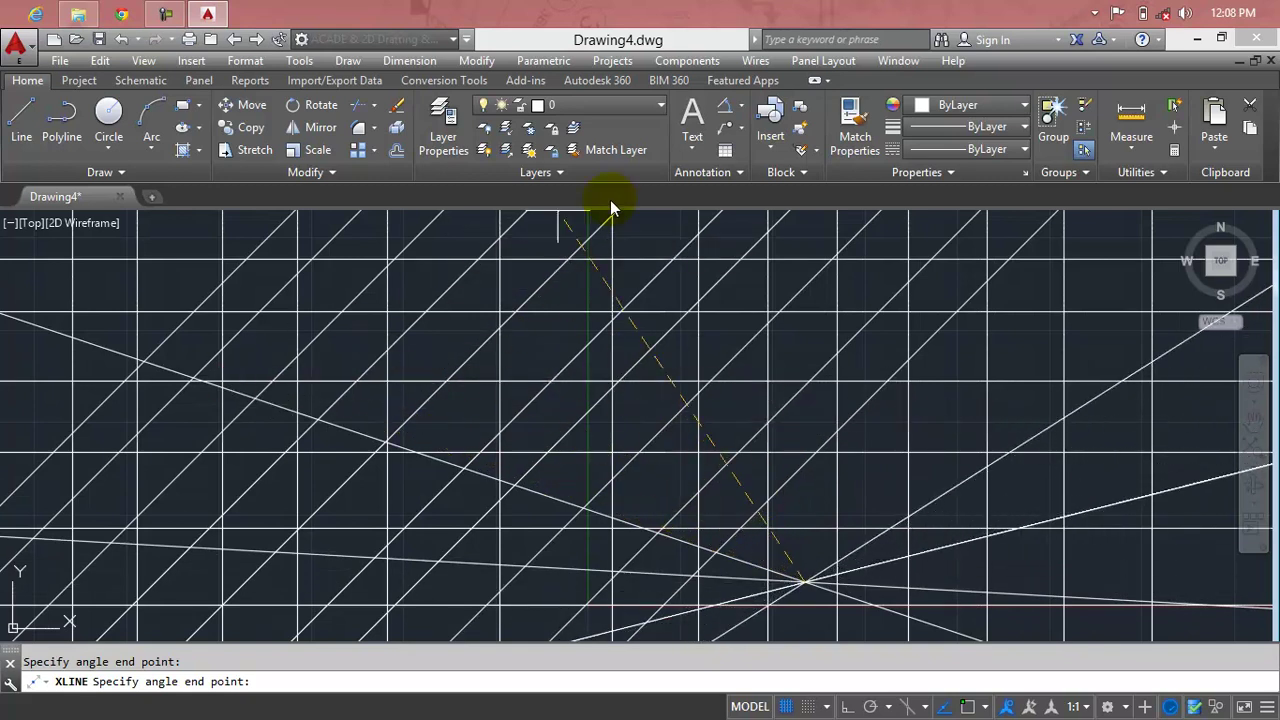
{"action": "left_click", "coordinate": [1013, 556]}
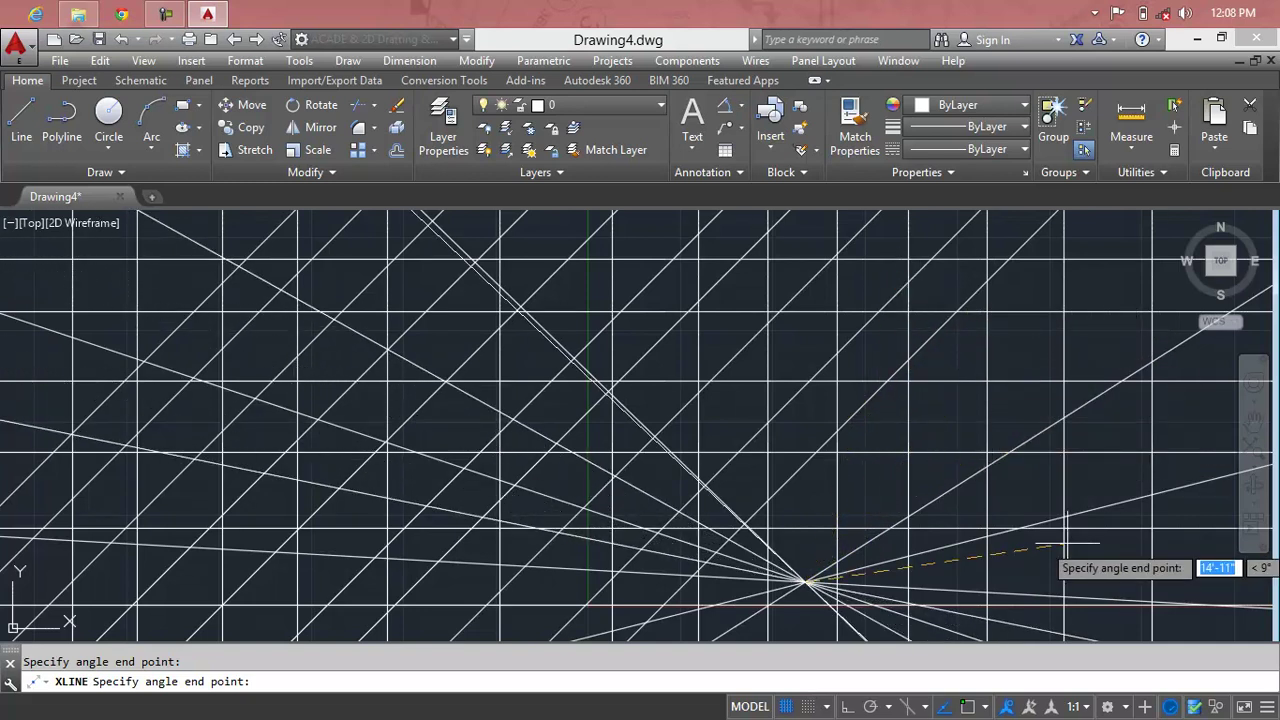
{"action": "key", "text": "Return"}
Erase the lines around the vertex and lower area with two crossing selections.
{"action": "left_click", "coordinate": [862, 491]}
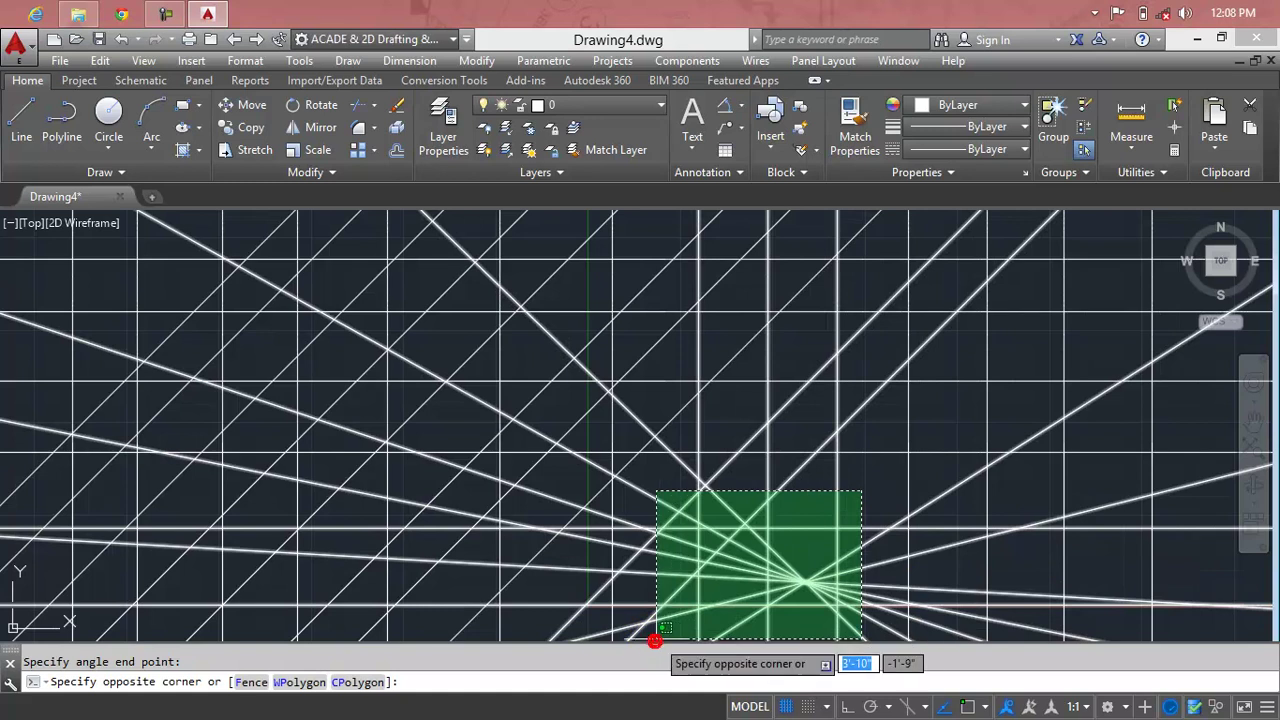
{"action": "left_click", "coordinate": [665, 627]}
{"action": "key", "text": "Delete"}
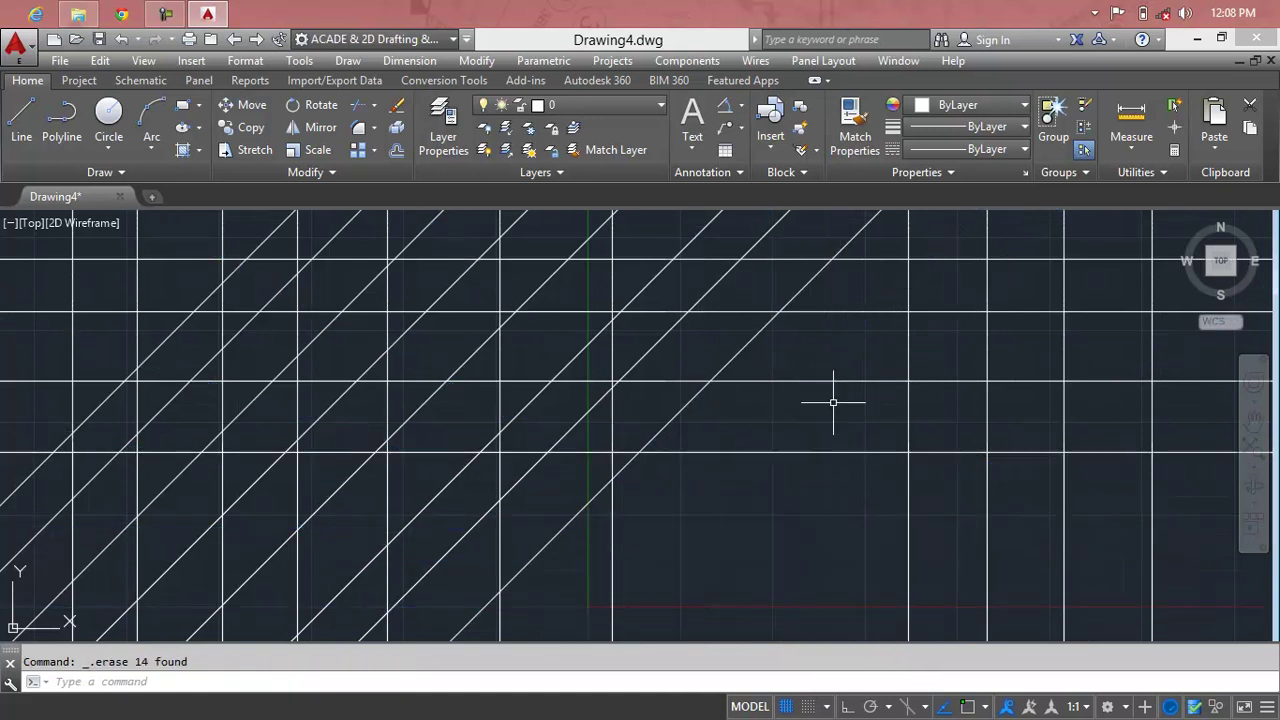
{"action": "left_click", "coordinate": [885, 327]}
{"action": "left_click", "coordinate": [232, 521]}
{"action": "key", "text": "Delete"}
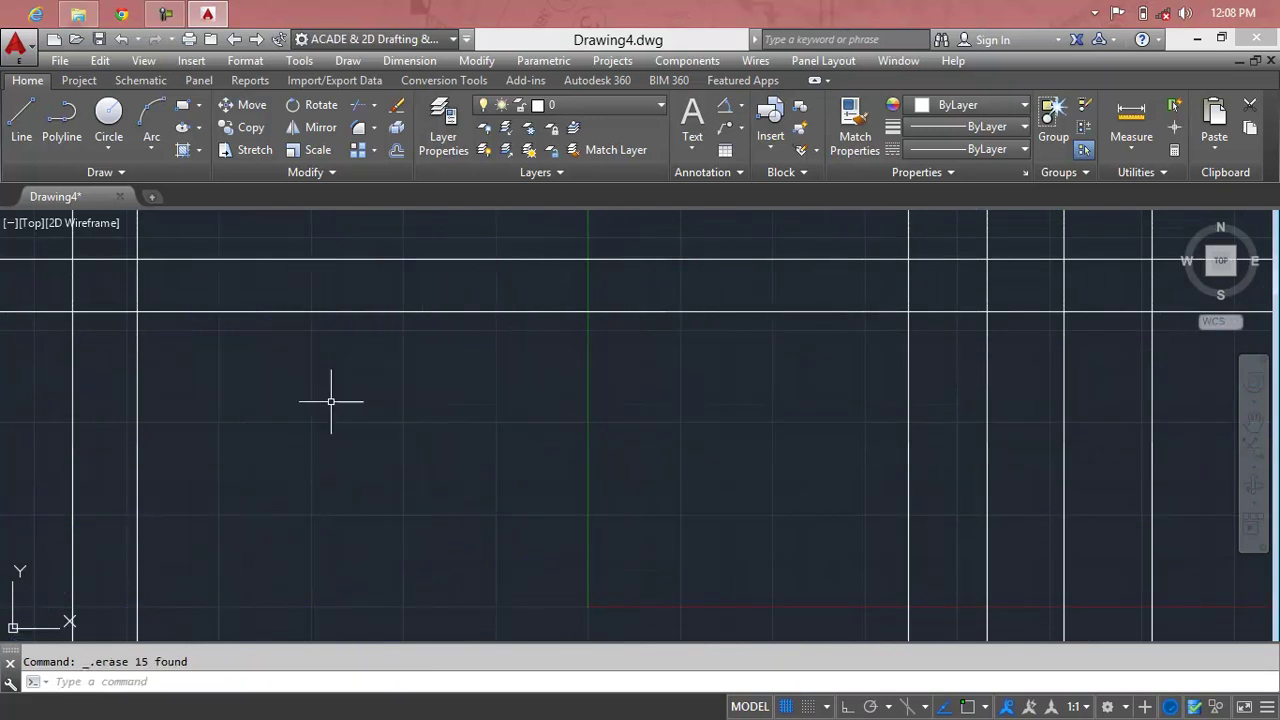
Select and delete the remaining lines on the left and top right, clearing the drawing.
{"action": "left_click", "coordinate": [368, 391]}
{"action": "left_click", "coordinate": [53, 496]}
{"action": "key", "text": "Delete"}
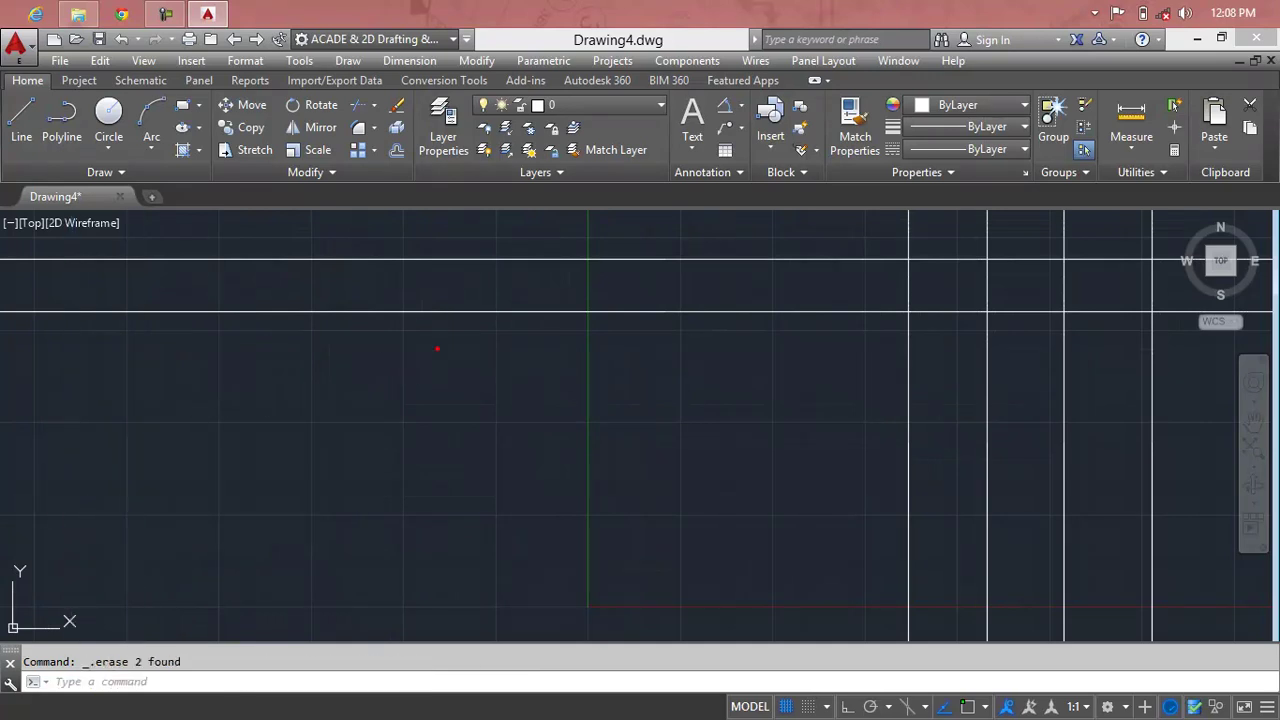
{"action": "left_click", "coordinate": [438, 348]}
{"action": "left_click", "coordinate": [1160, 244]}
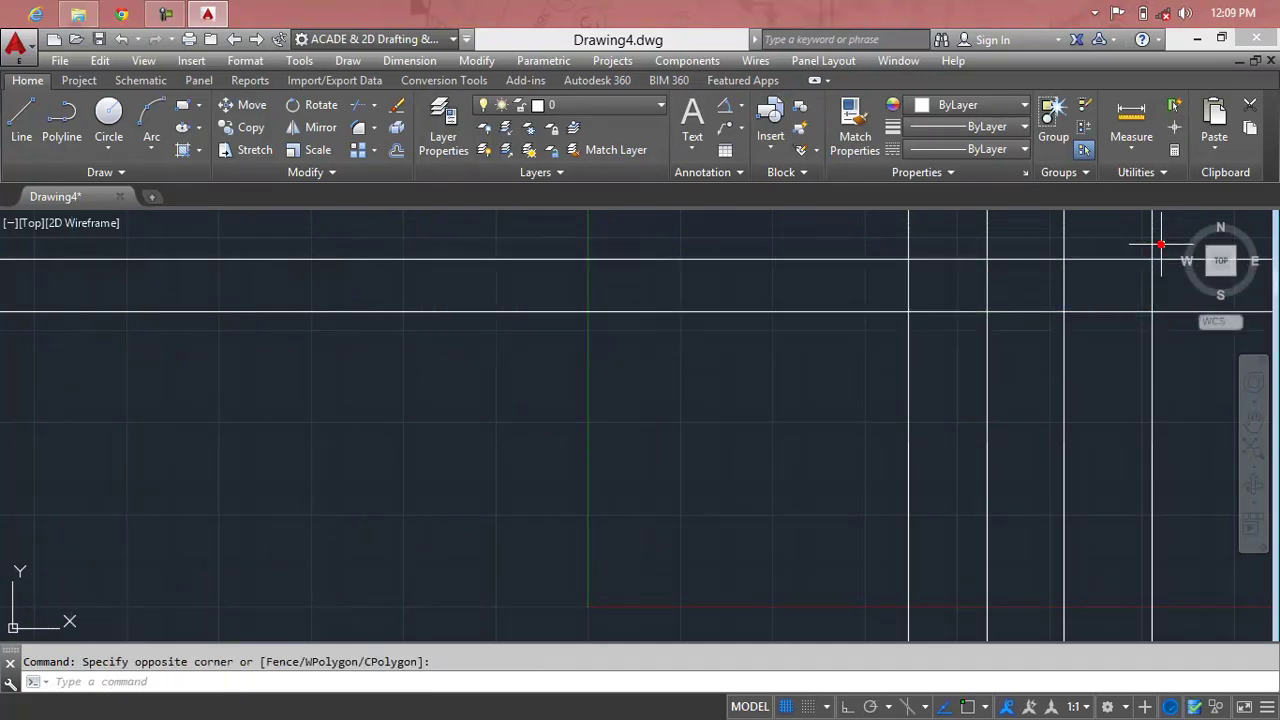
{"action": "left_click", "coordinate": [1170, 235]}
{"action": "left_click", "coordinate": [860, 400]}
{"action": "key", "text": "Delete"}
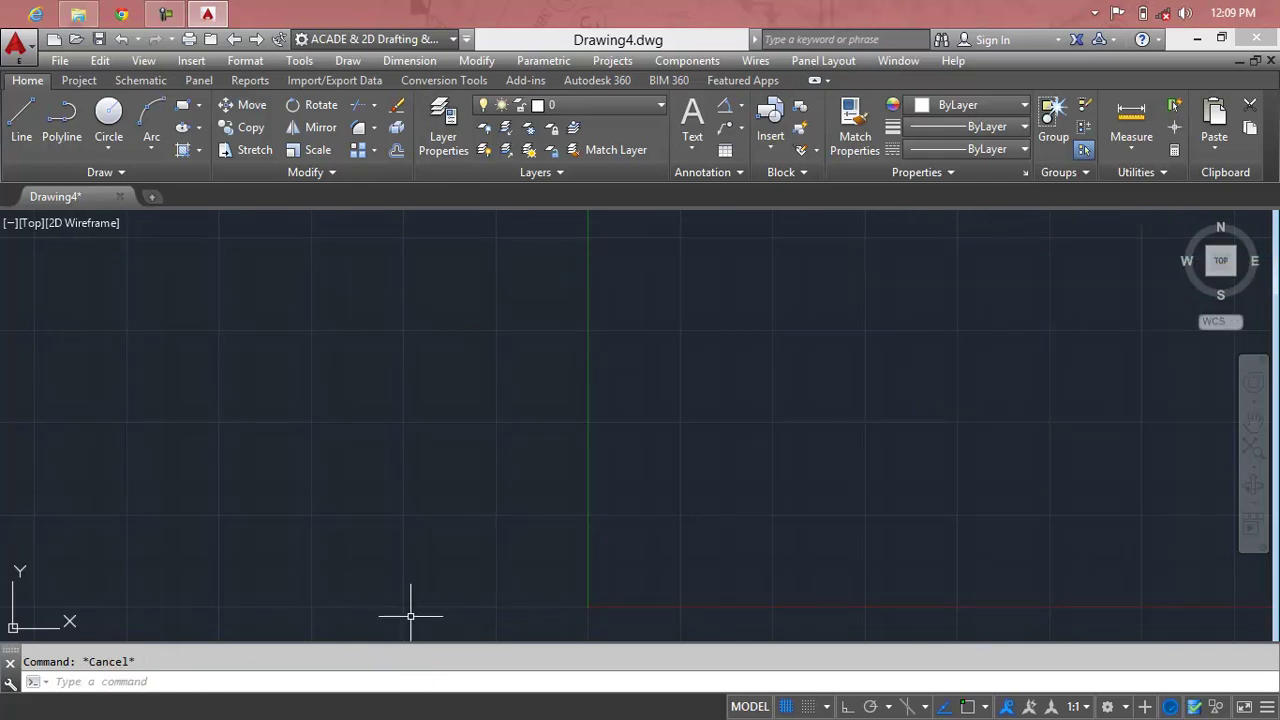
Try XLINE's Offset option by picking a distance, then cancel the command.
{"action": "type", "text": "x"}
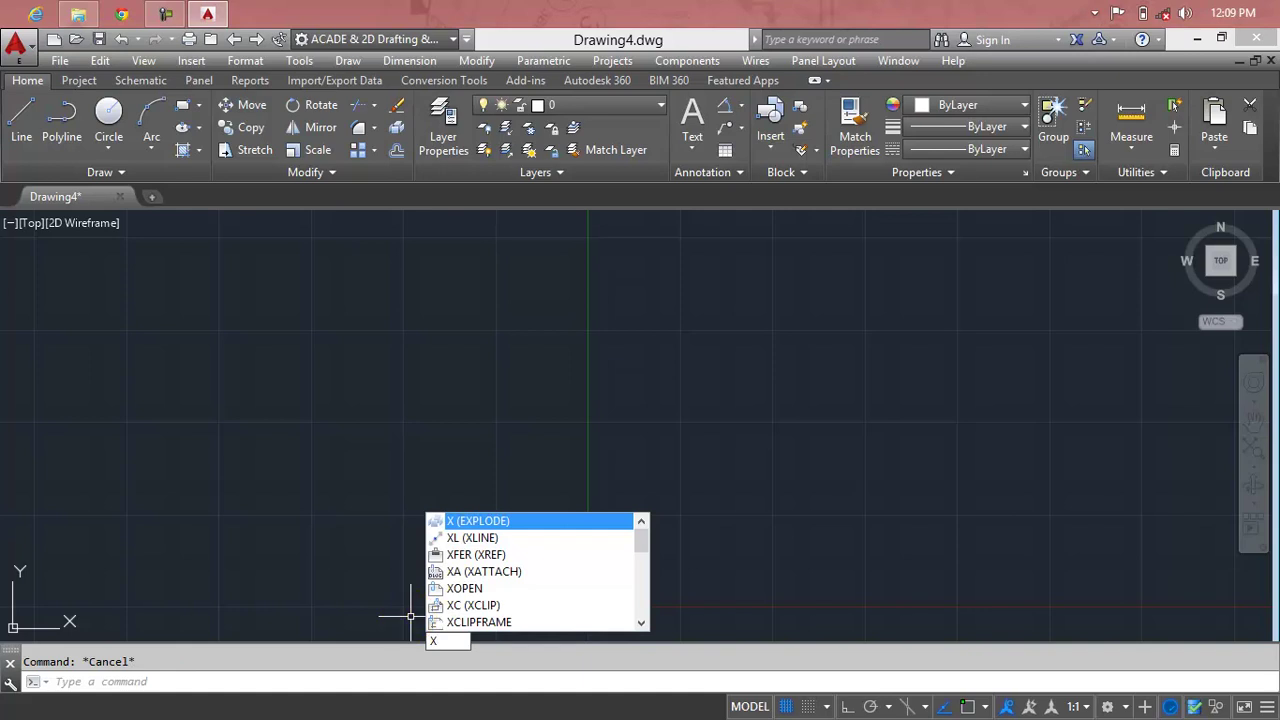
{"action": "type", "text": "l"}
{"action": "key", "text": "Return"}
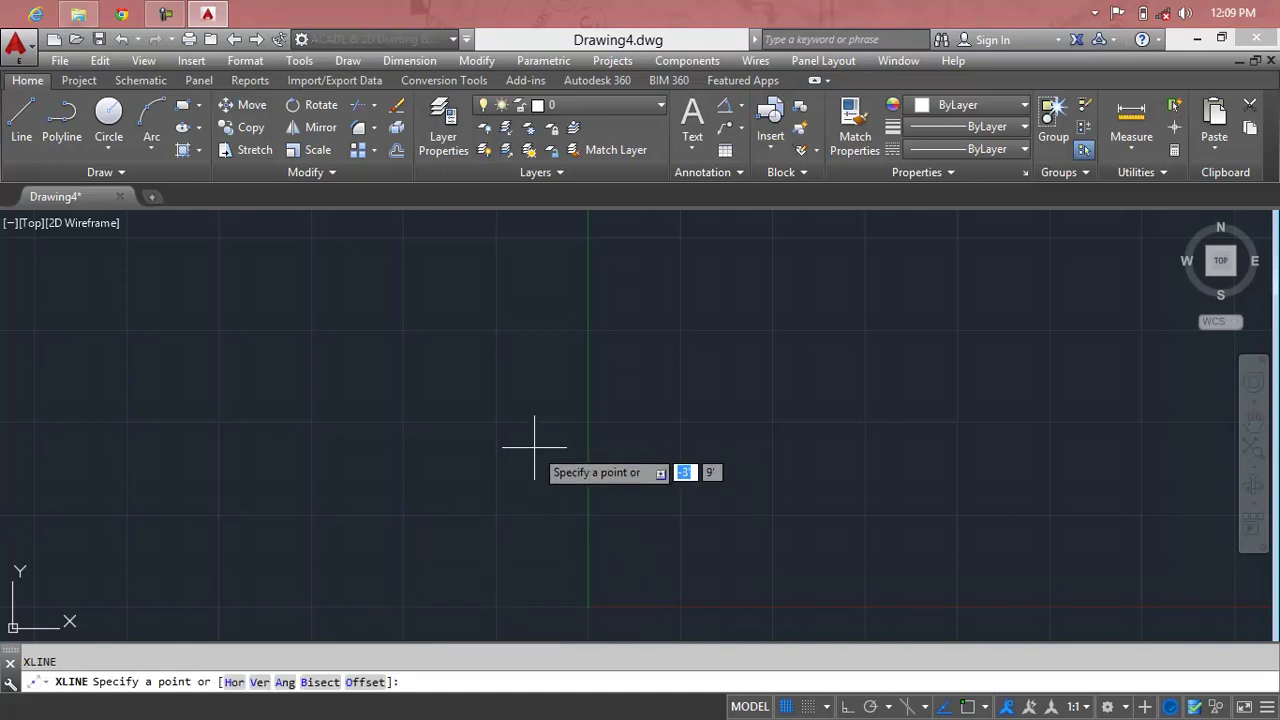
{"action": "left_click", "coordinate": [366, 682]}
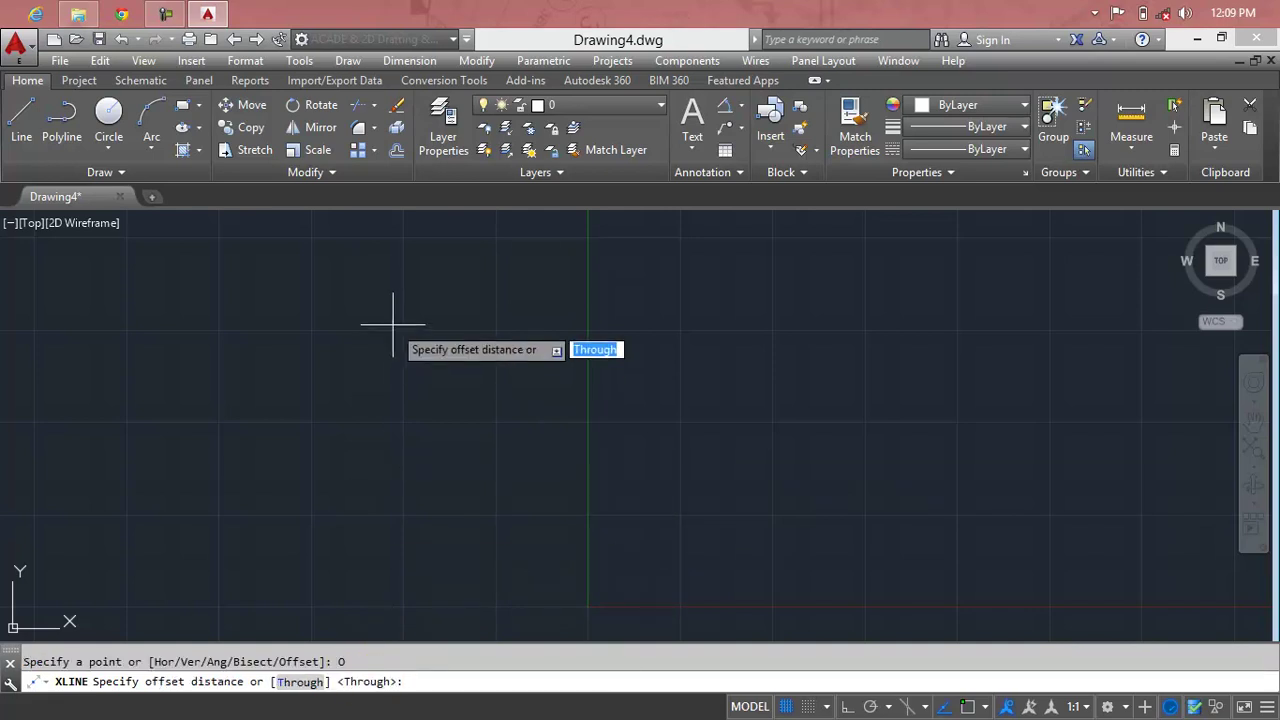
{"action": "left_click", "coordinate": [388, 280]}
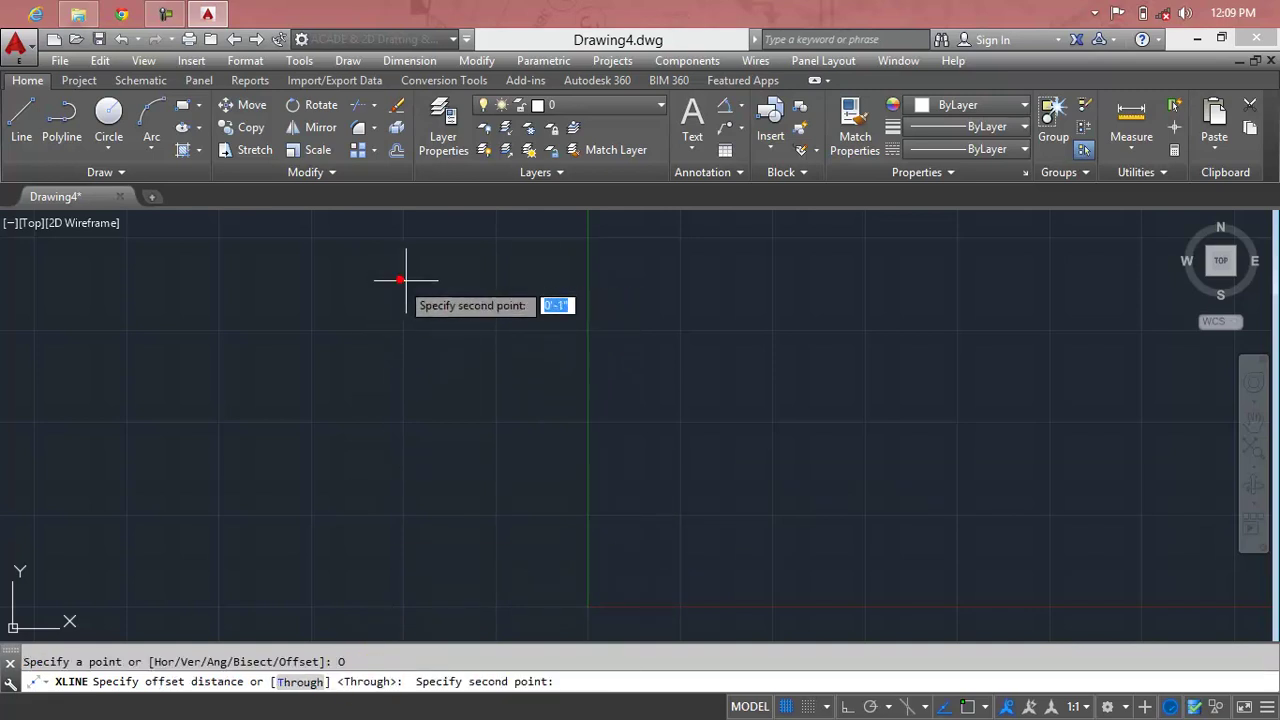
{"action": "left_click", "coordinate": [772, 293]}
{"action": "left_click", "coordinate": [772, 293]}
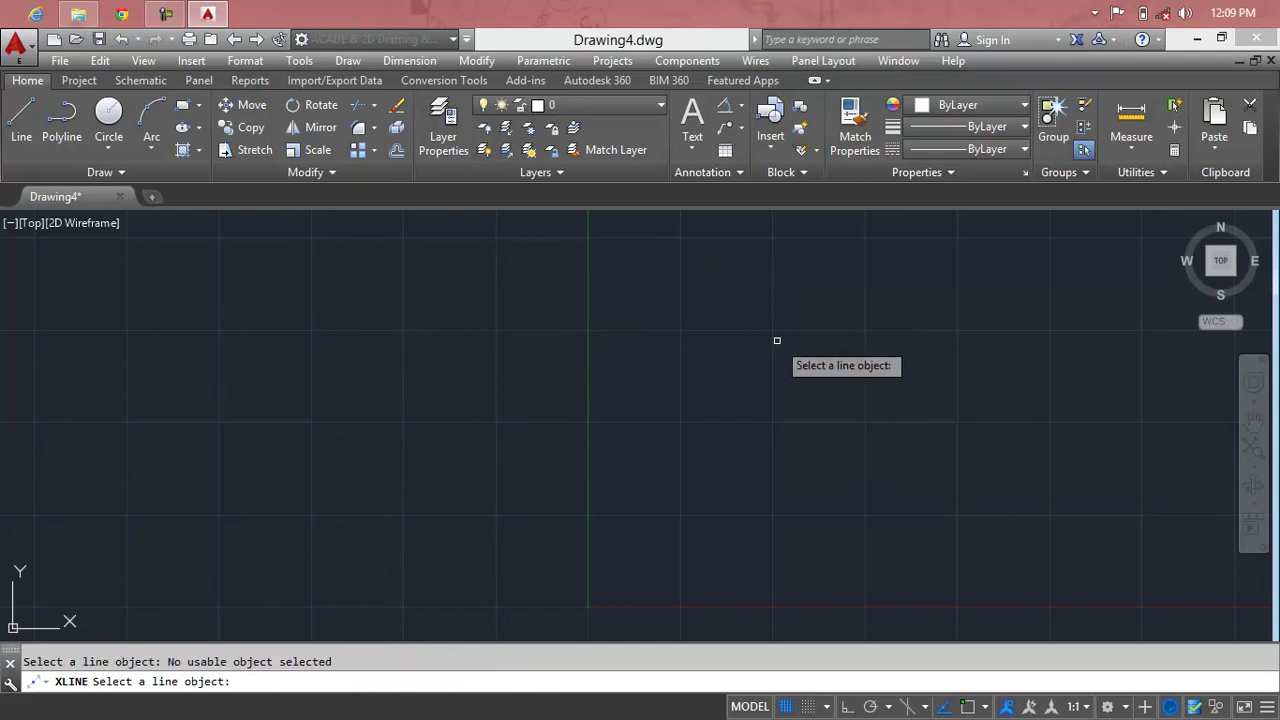
{"action": "key", "text": "Escape"}
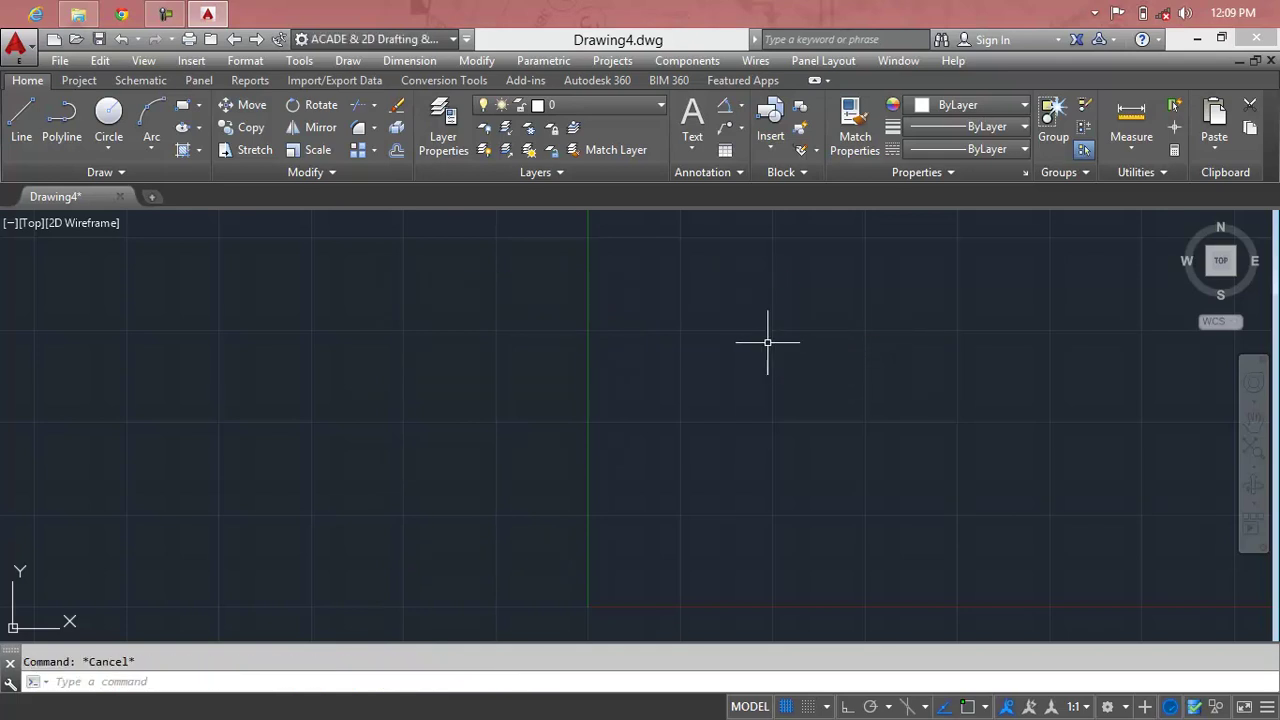
Place one vertical construction line near the left side using XLINE's Ver option.
{"action": "type", "text": "x"}
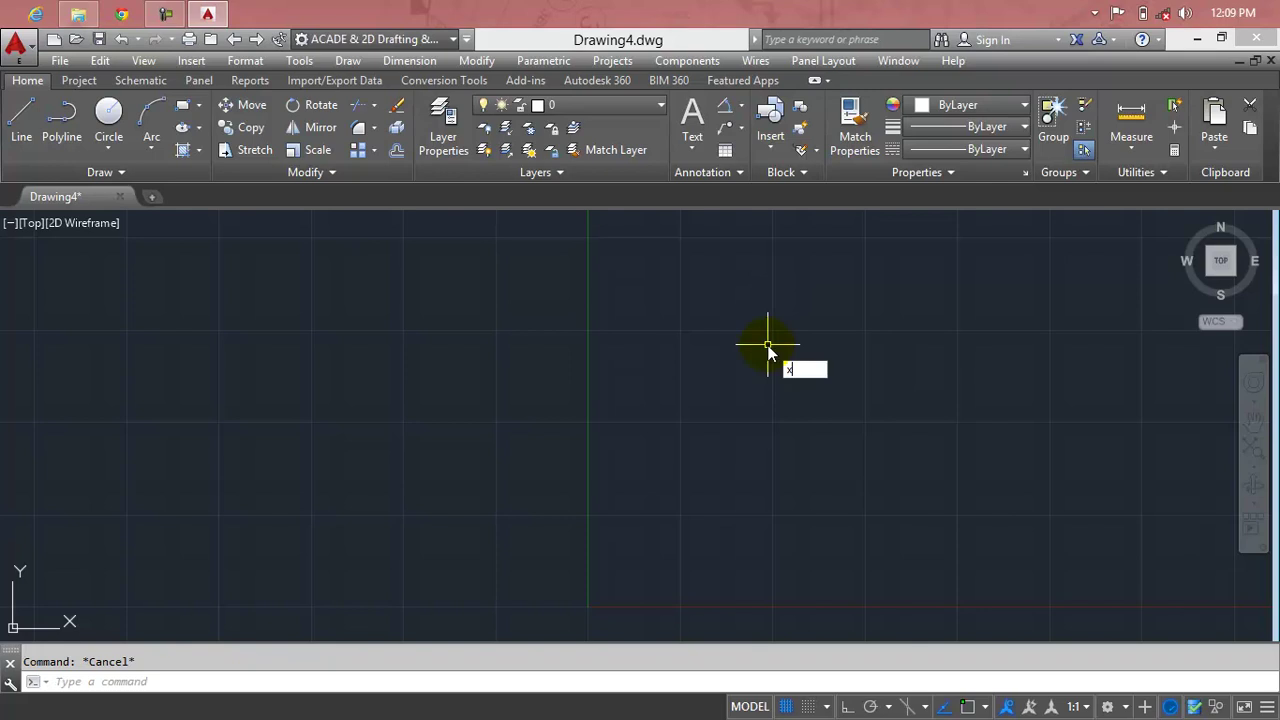
{"action": "key", "text": "Return"}
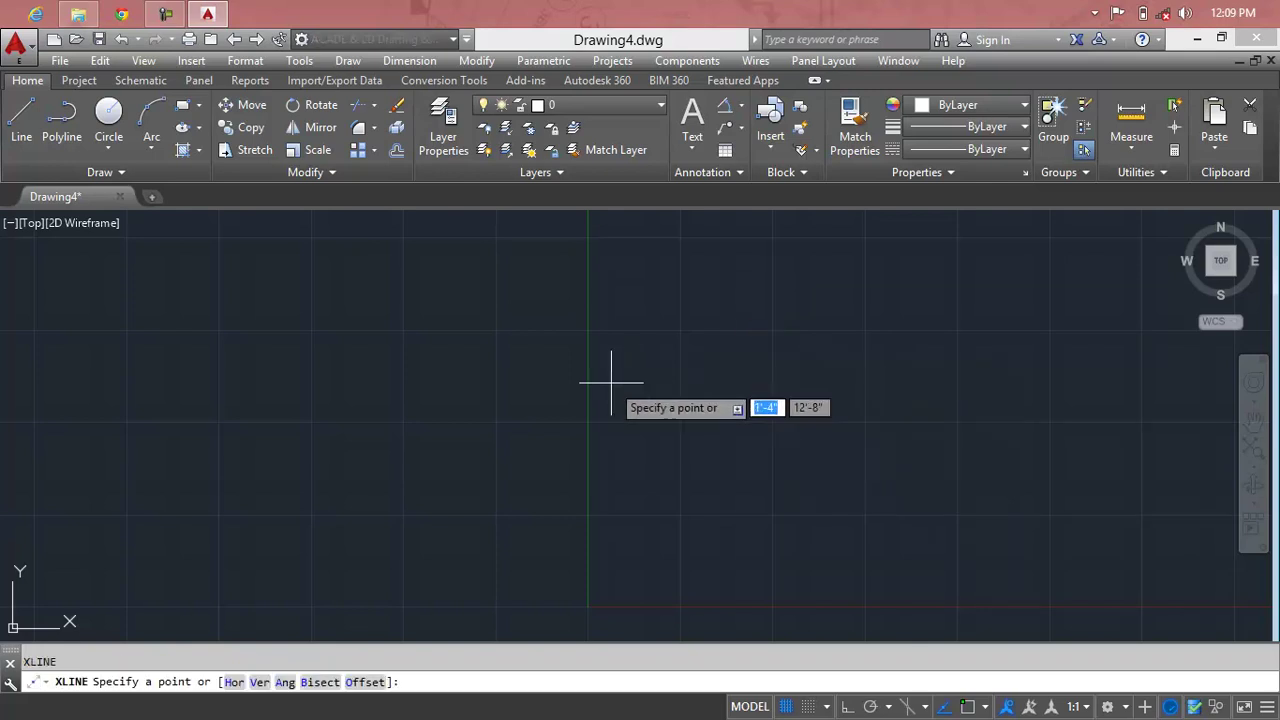
{"action": "type", "text": "v"}
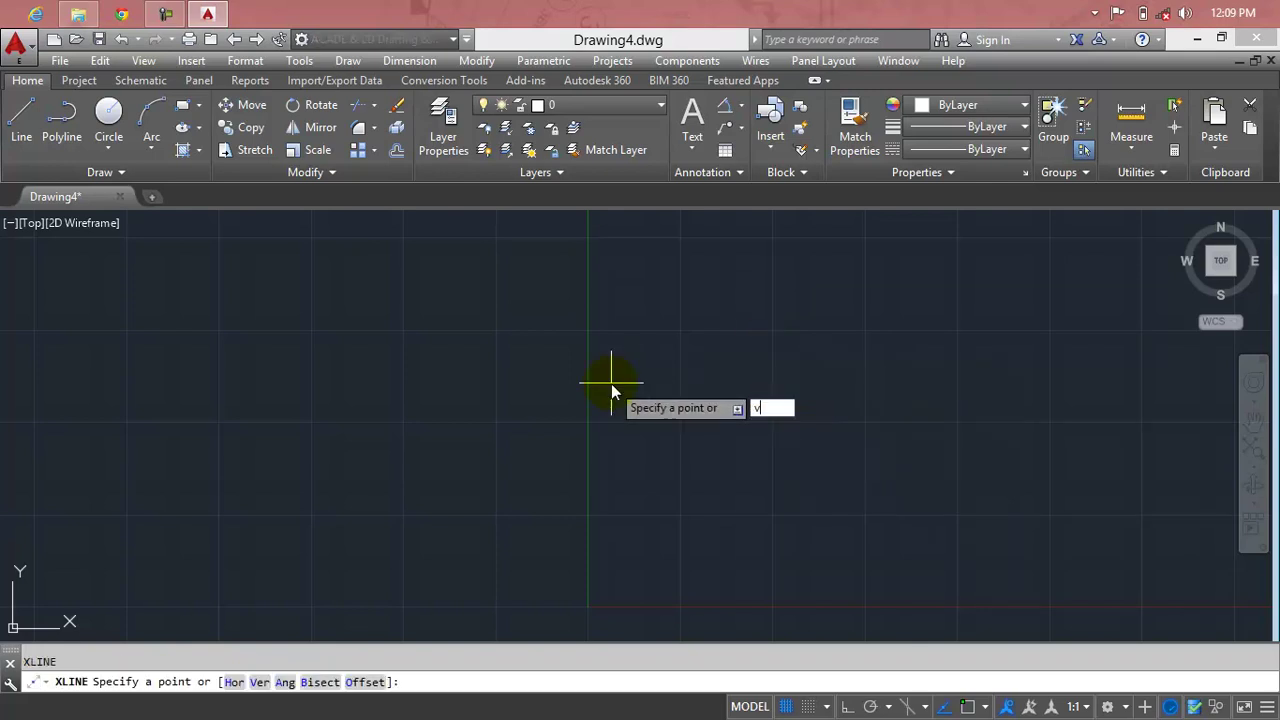
{"action": "key", "text": "Return"}
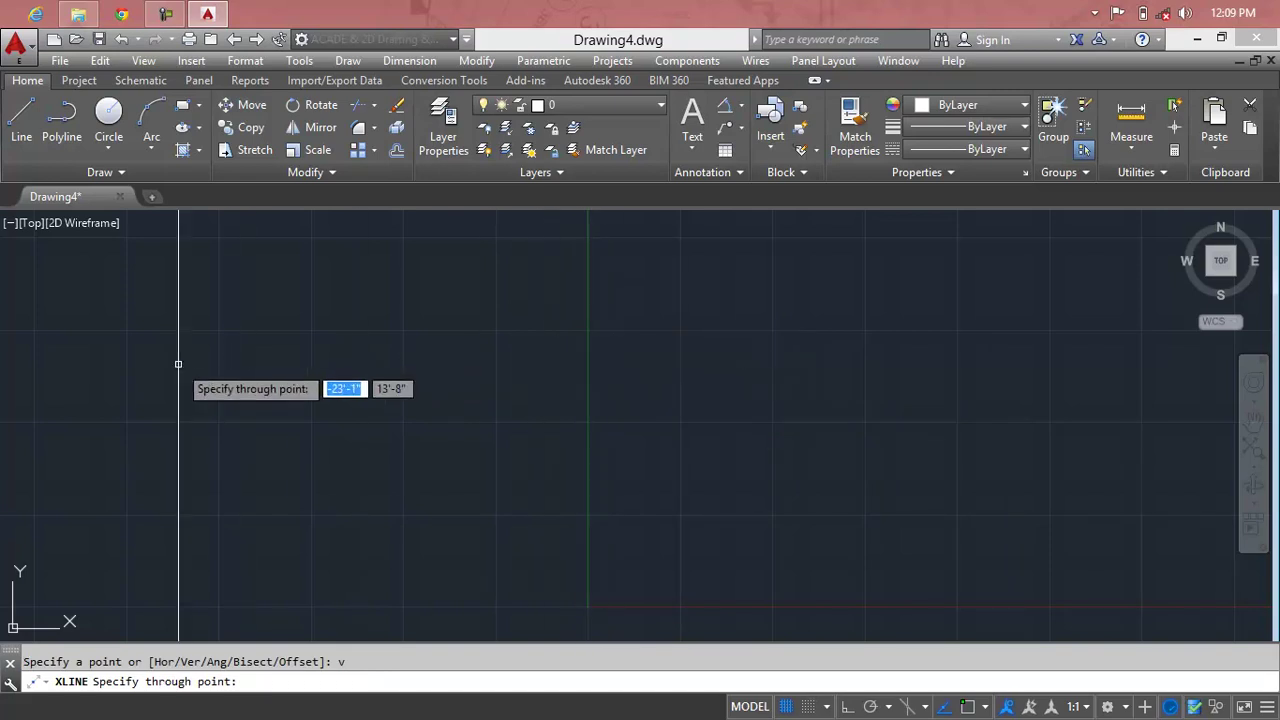
{"action": "left_click", "coordinate": [179, 362]}
{"action": "key", "text": "Return"}
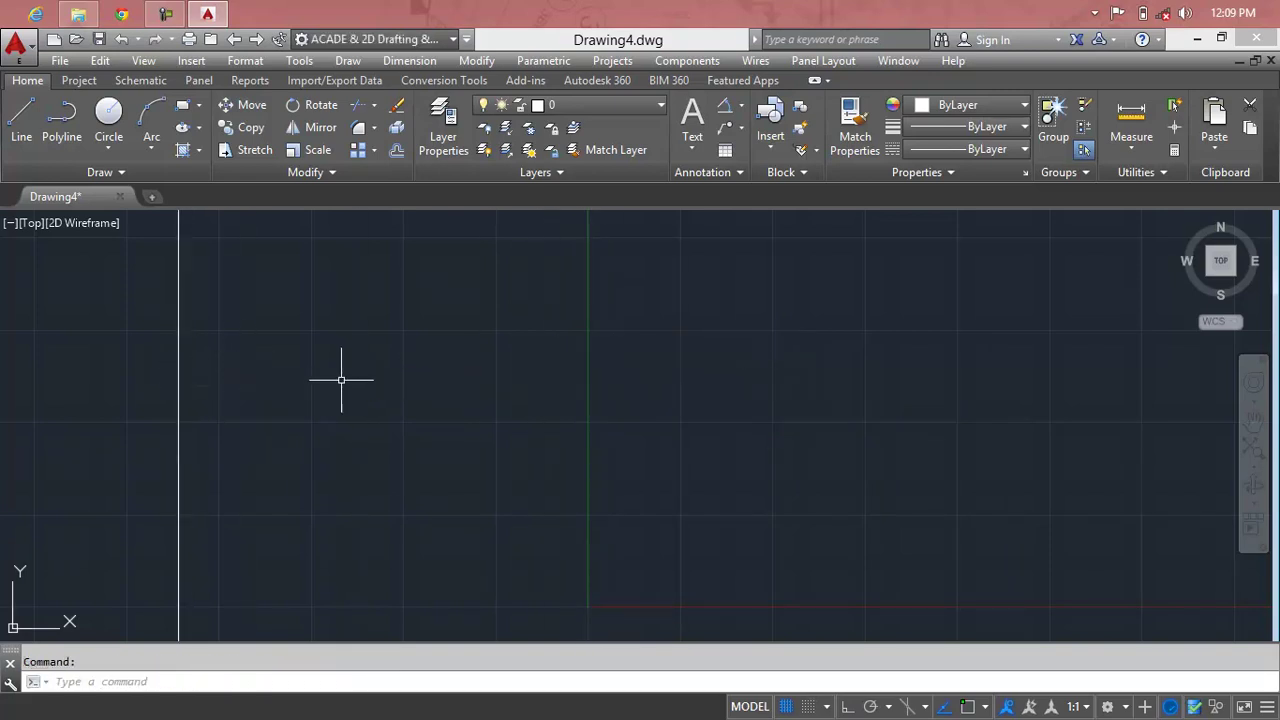
Restart XLINE and choose its Offset option.
{"action": "type", "text": "x"}
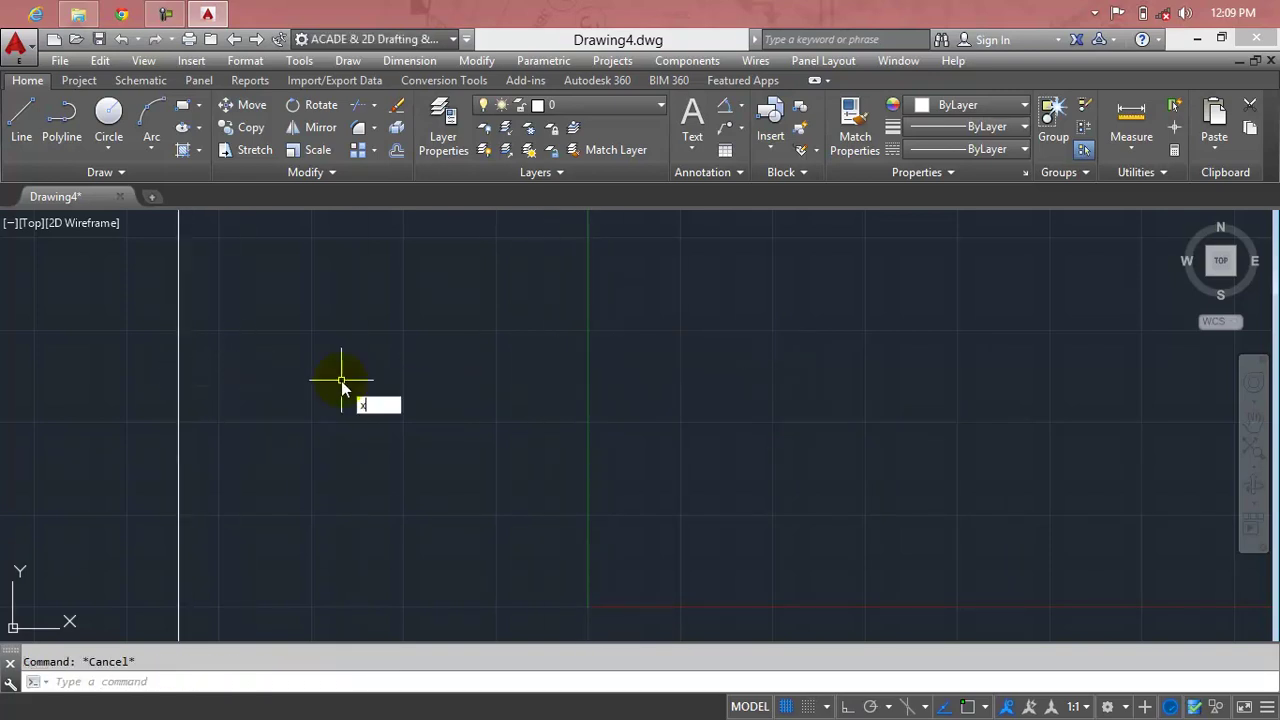
{"action": "type", "text": "l"}
{"action": "key", "text": "Return"}
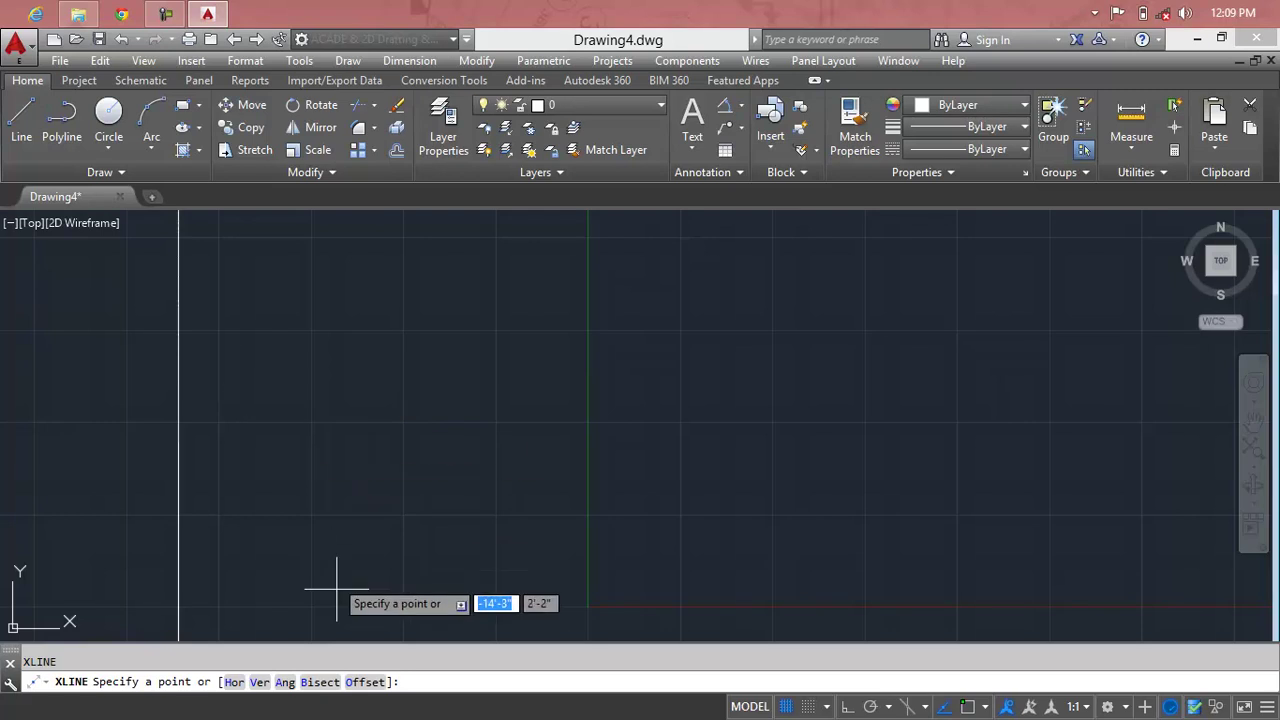
{"action": "left_click", "coordinate": [364, 682]}
{"action": "type", "text": "2"}
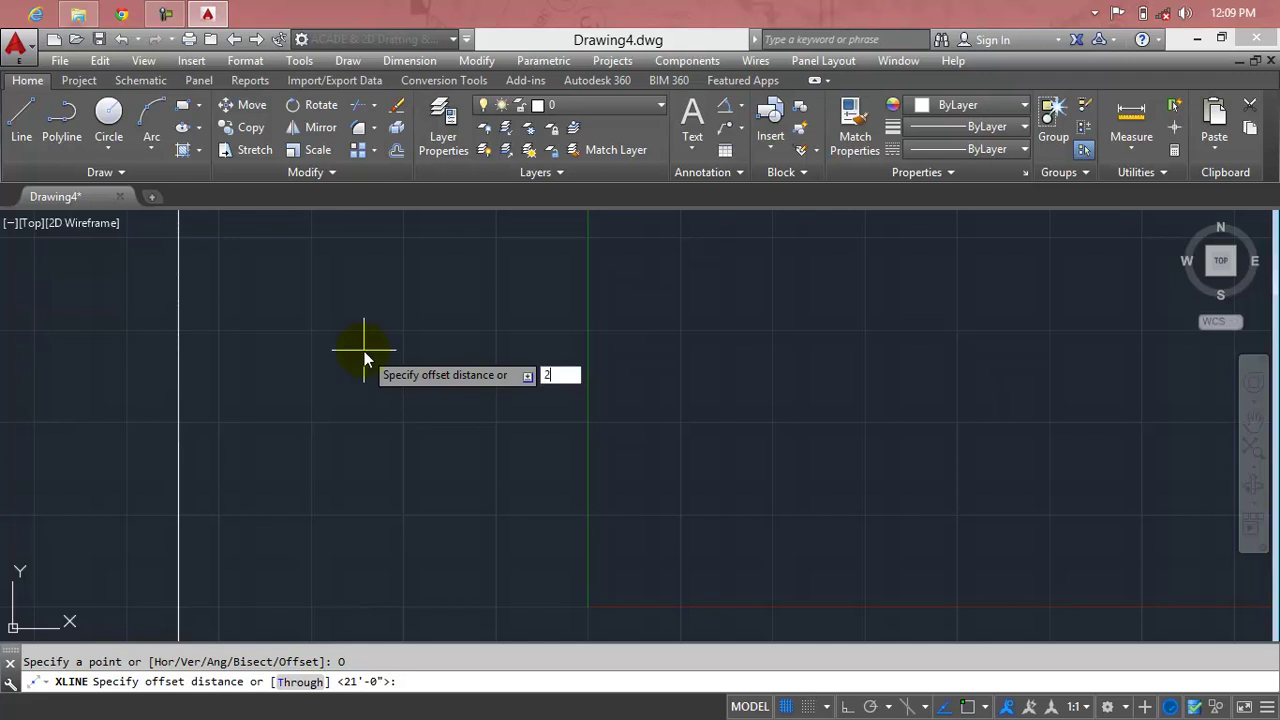
Set a 2' offset distance and make the first three offset copies to the right.
{"action": "type", "text": "'"}
{"action": "key", "text": "Return"}
{"action": "left_click", "coordinate": [177, 384]}
{"action": "left_click", "coordinate": [200, 385]}
{"action": "left_click", "coordinate": [213, 386]}
{"action": "left_click", "coordinate": [268, 388]}
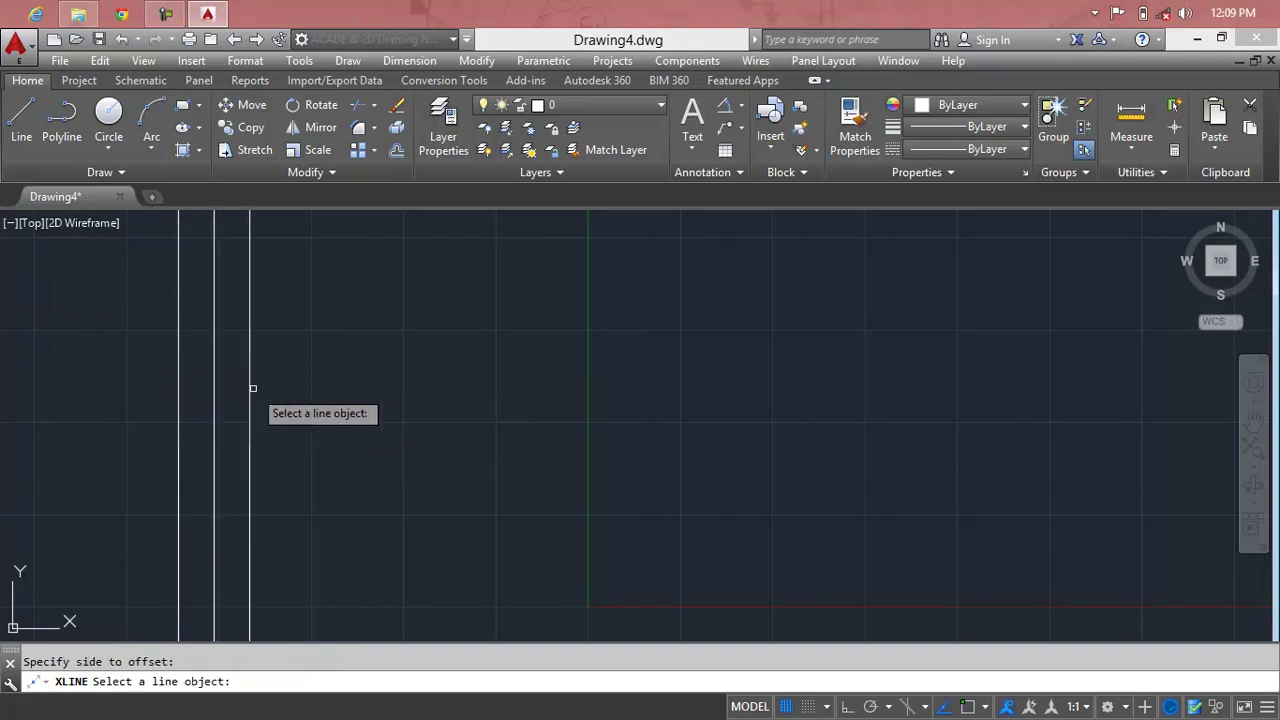
{"action": "left_click", "coordinate": [253, 389]}
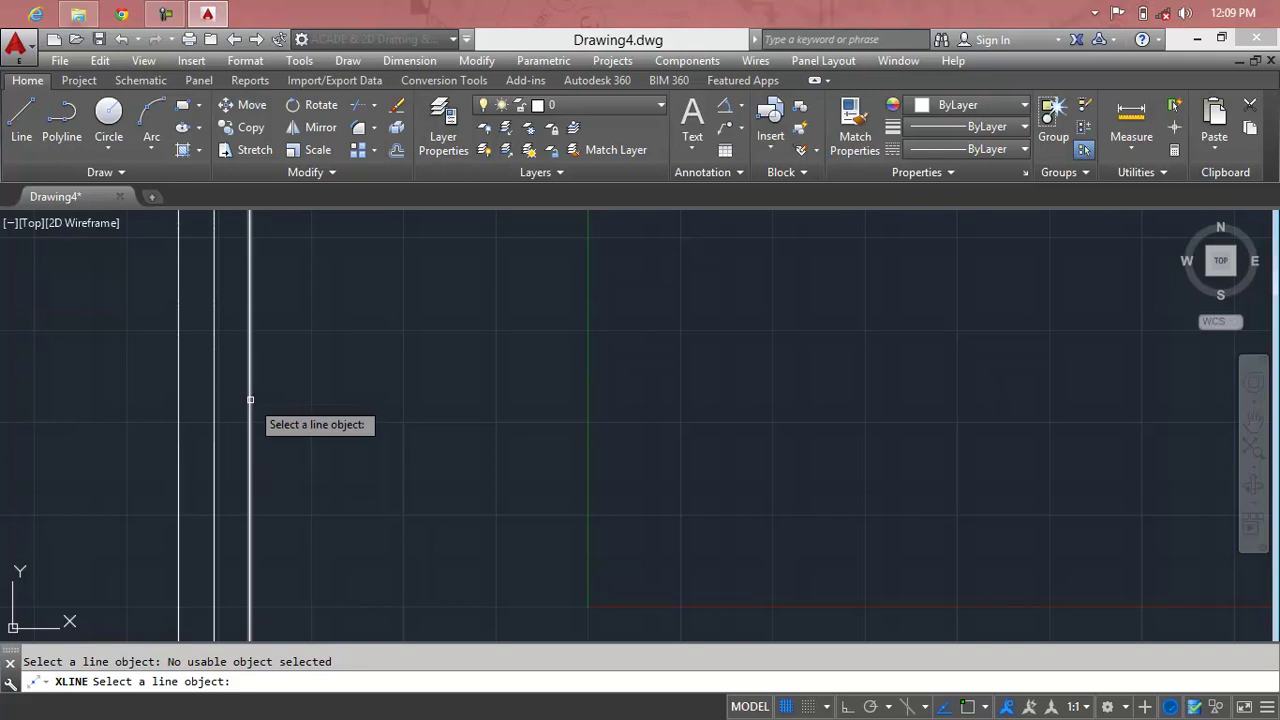
{"action": "left_click", "coordinate": [250, 400]}
{"action": "left_click", "coordinate": [1032, 414]}
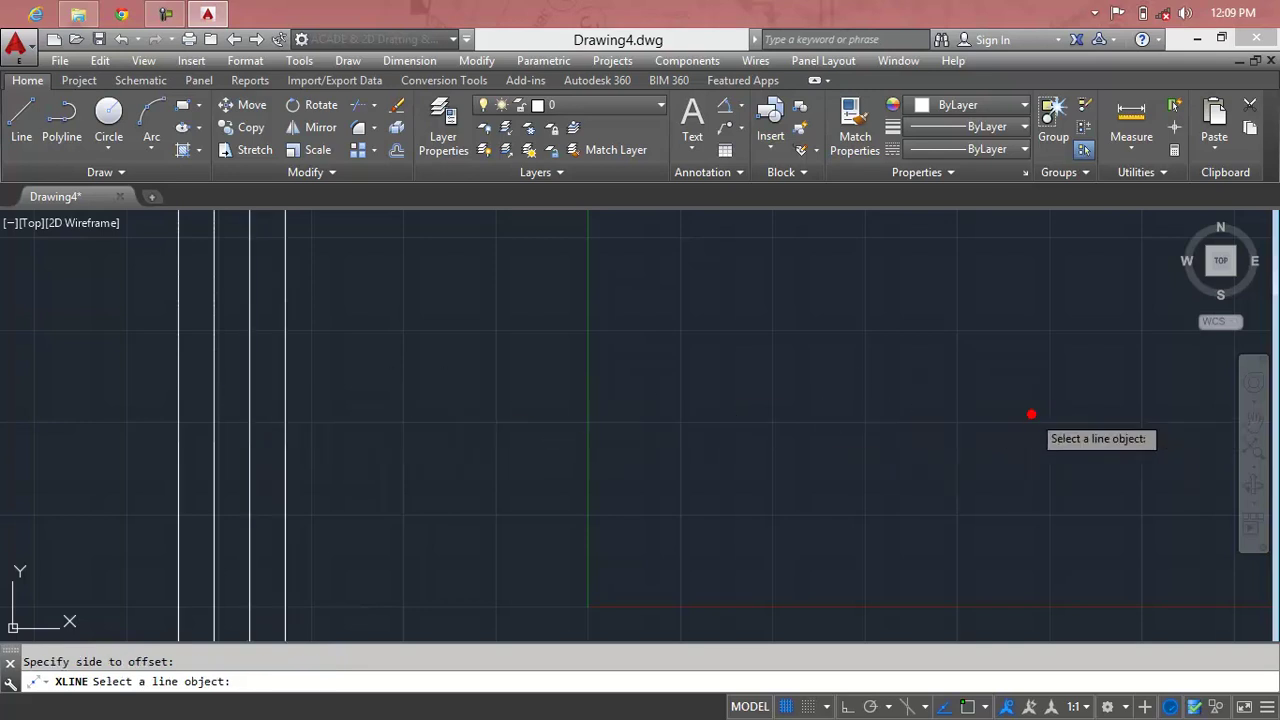
Keep offsetting the newest line 2' rightward until ten verticals exist, then end.
{"action": "left_click", "coordinate": [286, 385]}
{"action": "left_click", "coordinate": [352, 371]}
{"action": "left_click", "coordinate": [320, 380]}
{"action": "left_click", "coordinate": [354, 377]}
{"action": "left_click", "coordinate": [355, 378]}
{"action": "left_click", "coordinate": [358, 381]}
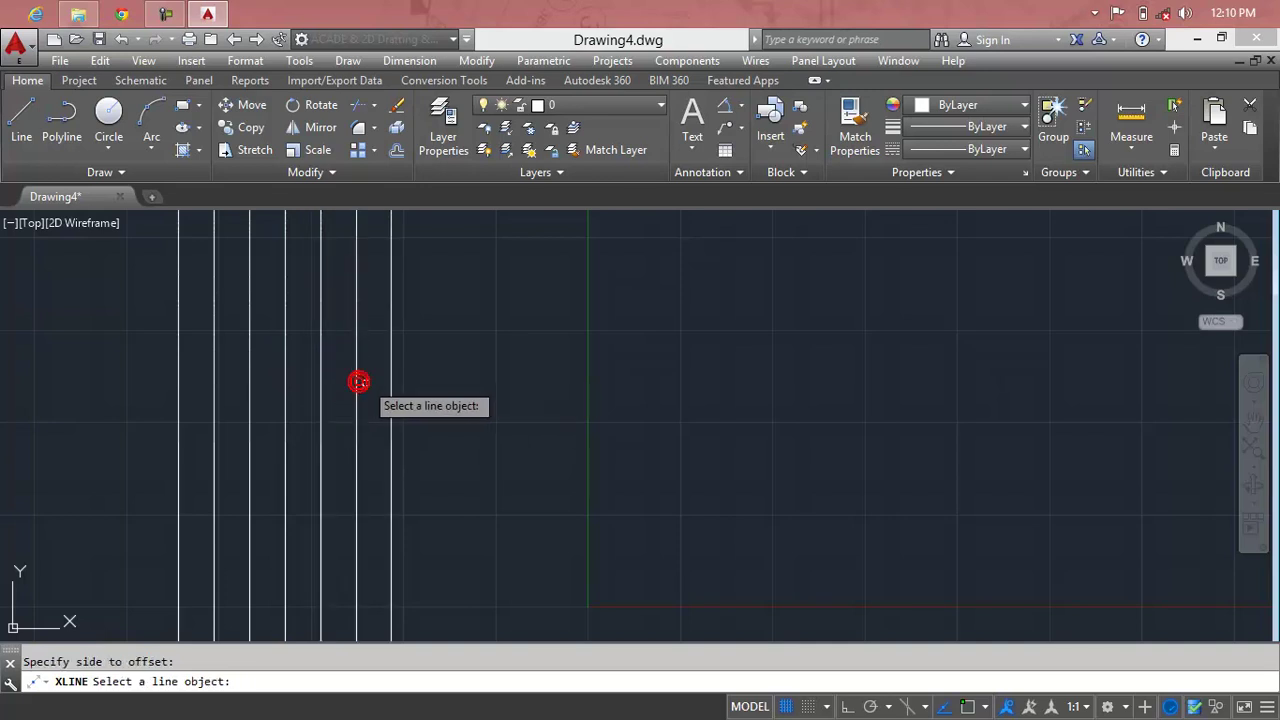
{"action": "left_click", "coordinate": [391, 378]}
{"action": "left_click", "coordinate": [540, 376]}
{"action": "left_click", "coordinate": [427, 366]}
{"action": "left_click", "coordinate": [552, 362]}
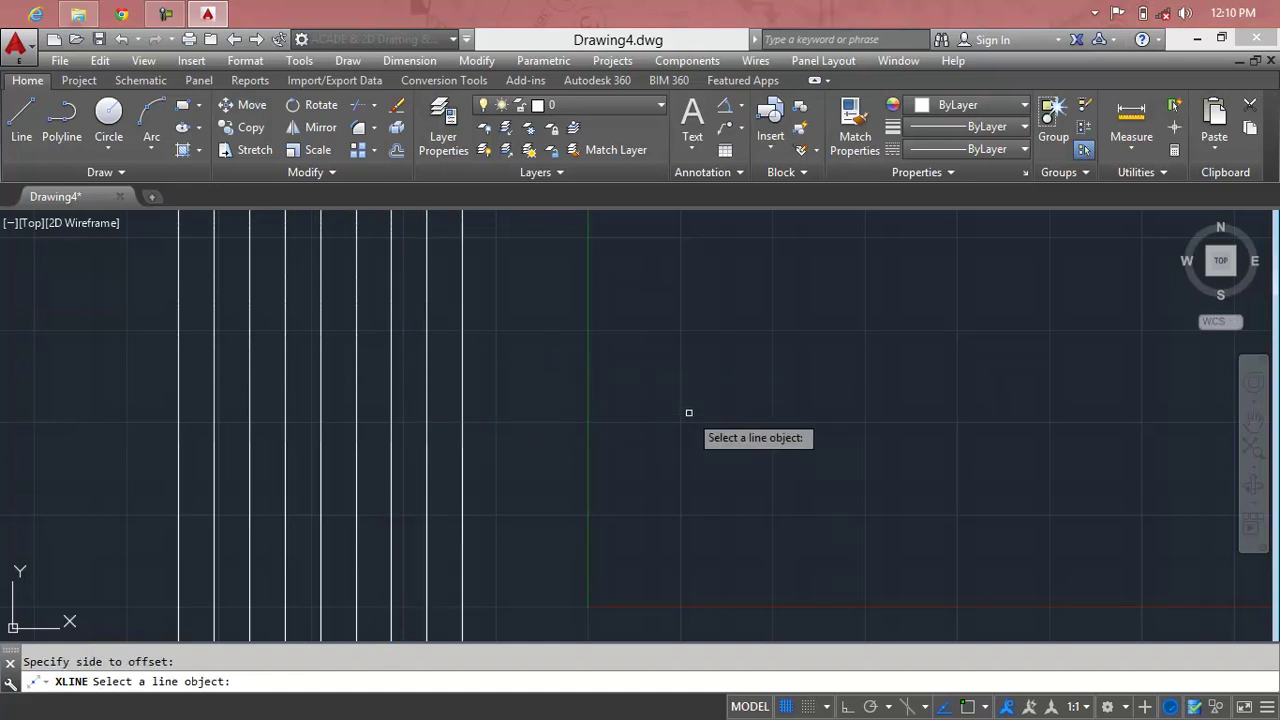
{"action": "left_click", "coordinate": [464, 395]}
{"action": "left_click", "coordinate": [463, 395]}
{"action": "left_click", "coordinate": [534, 394]}
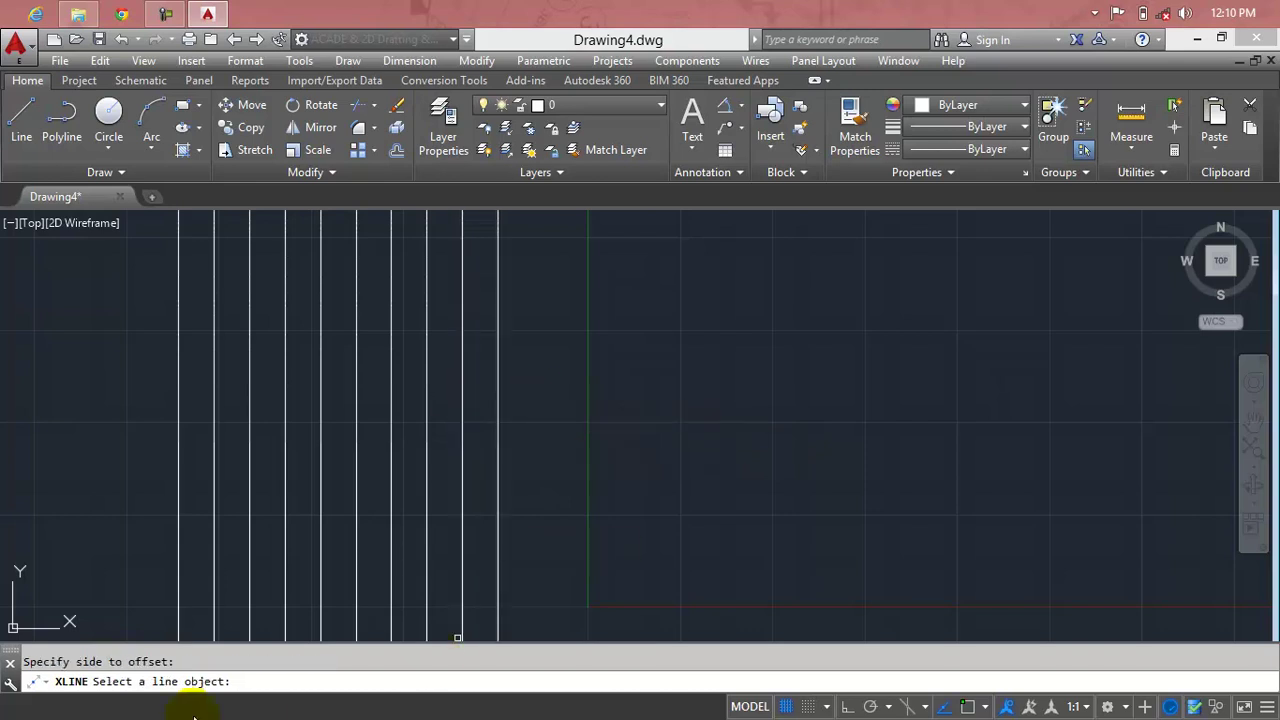
{"action": "key", "text": "Escape"}
{"action": "key", "text": "Escape"}
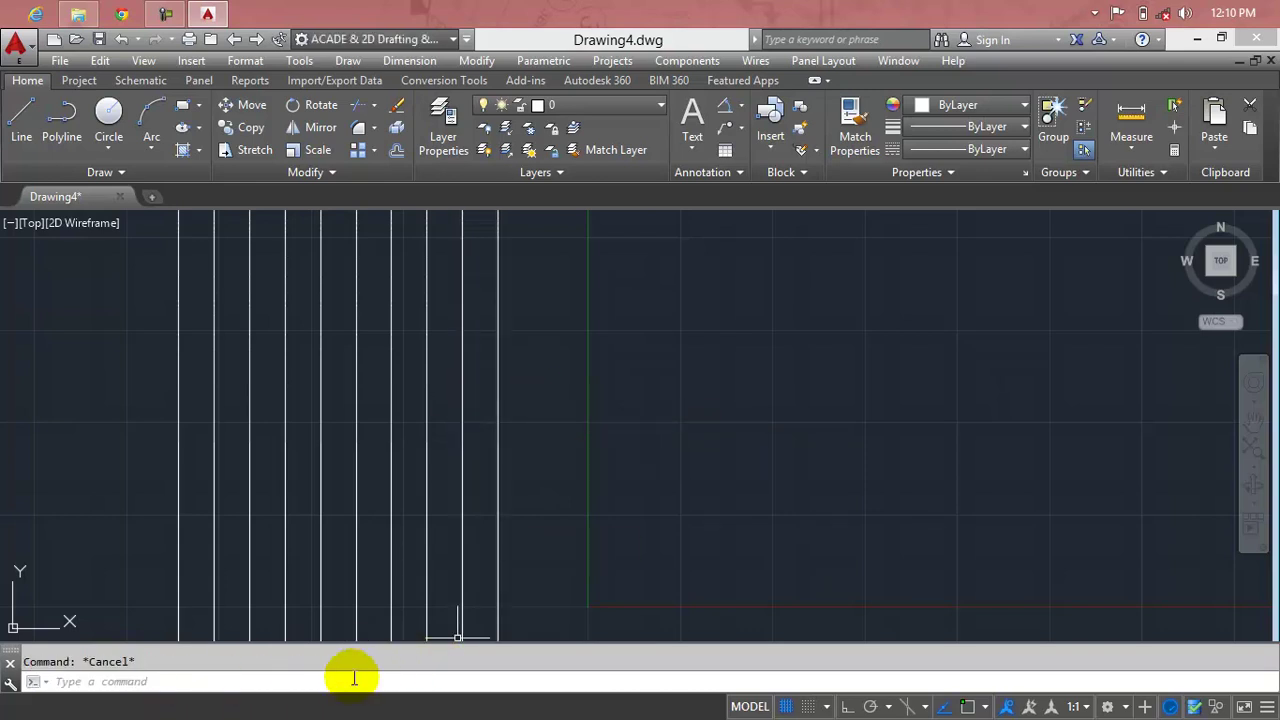
{"action": "left_click", "coordinate": [347, 557]}
{"action": "left_click", "coordinate": [397, 548]}
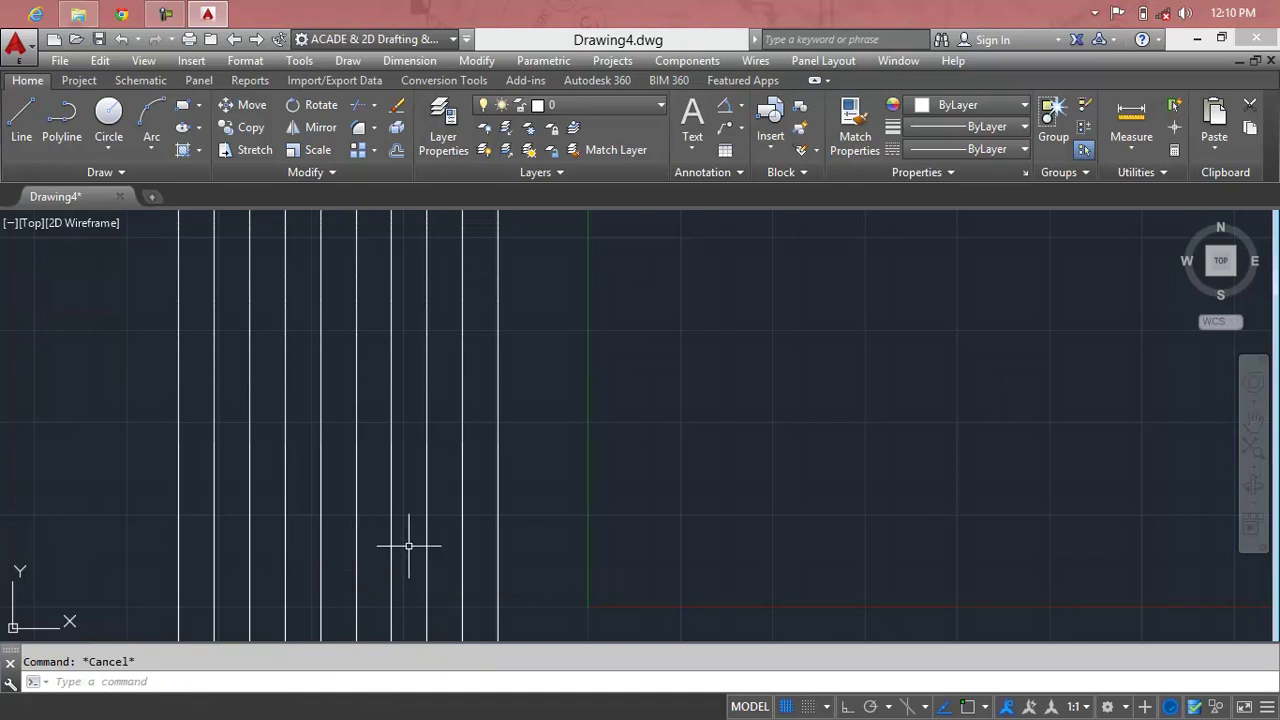
Begin an XL construction line, then cancel it and dismiss a stray selection.
{"action": "type", "text": "xl"}
{"action": "key", "text": "Return"}
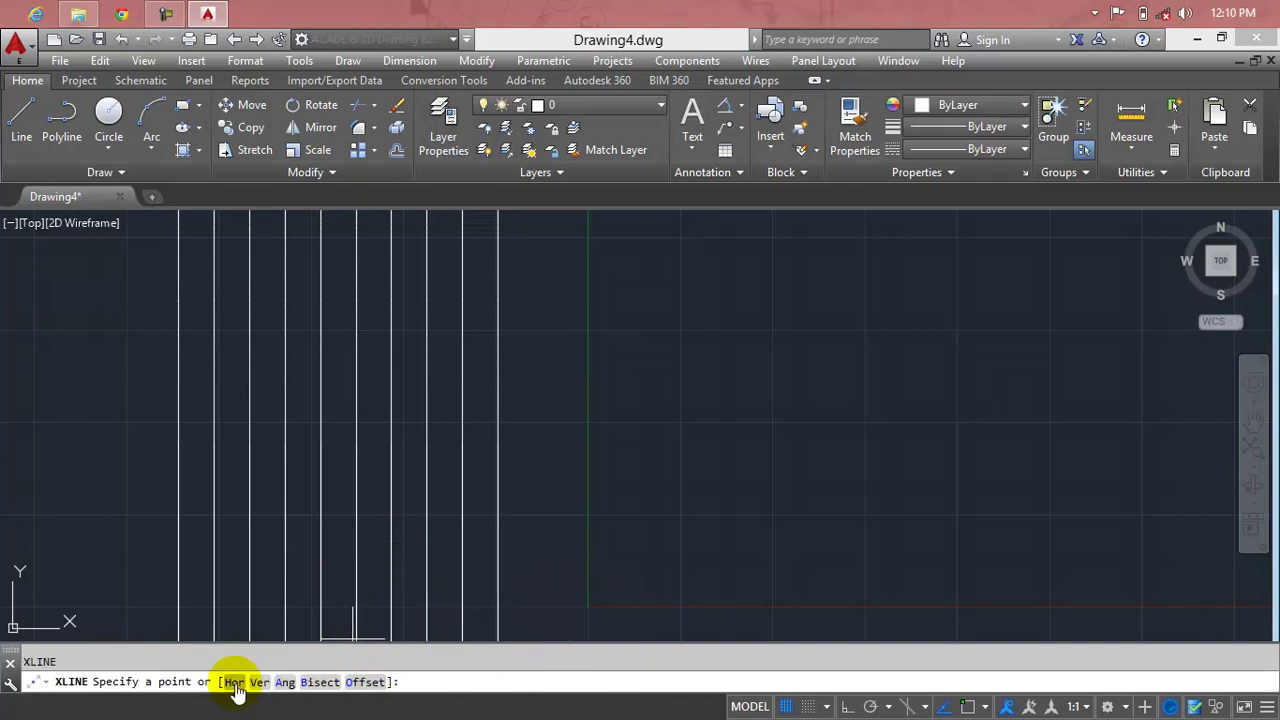
{"action": "left_click", "coordinate": [694, 336]}
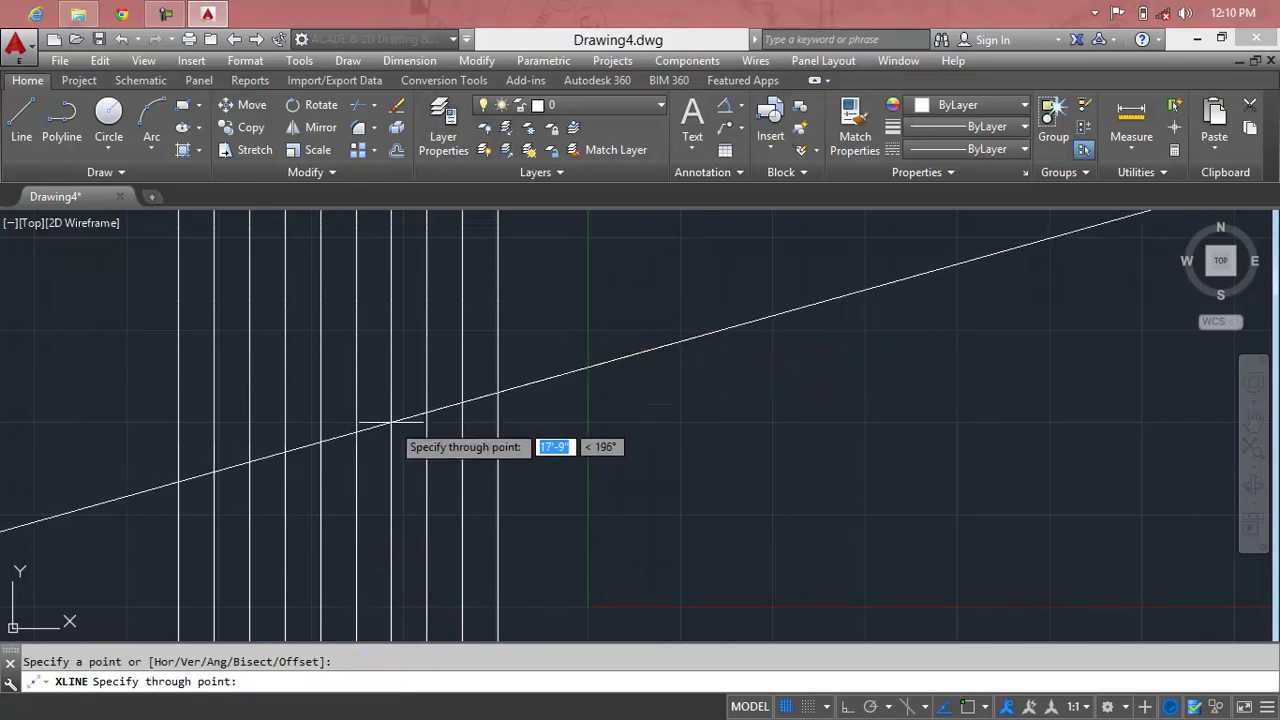
{"action": "key", "text": "Escape"}
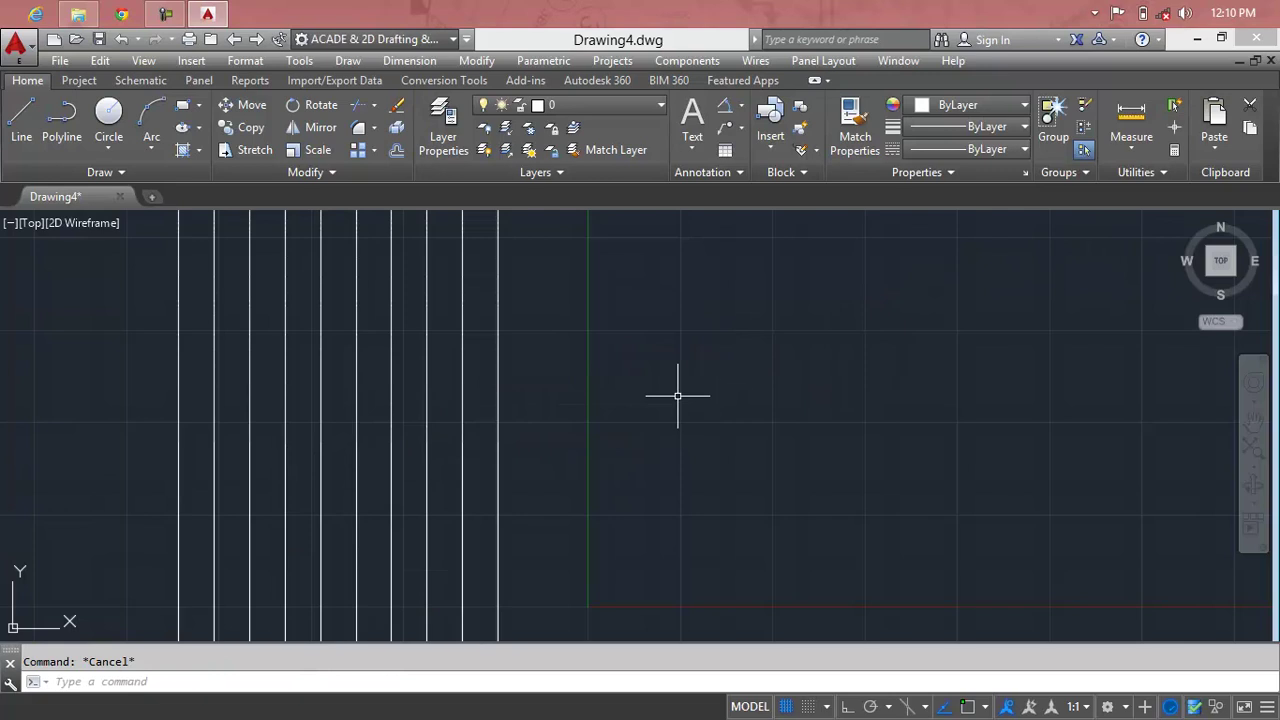
{"action": "left_click", "coordinate": [714, 389]}
{"action": "left_click", "coordinate": [752, 418]}
Draw four construction lines radiating from one shared centre point at different angles.
{"action": "type", "text": "xl"}
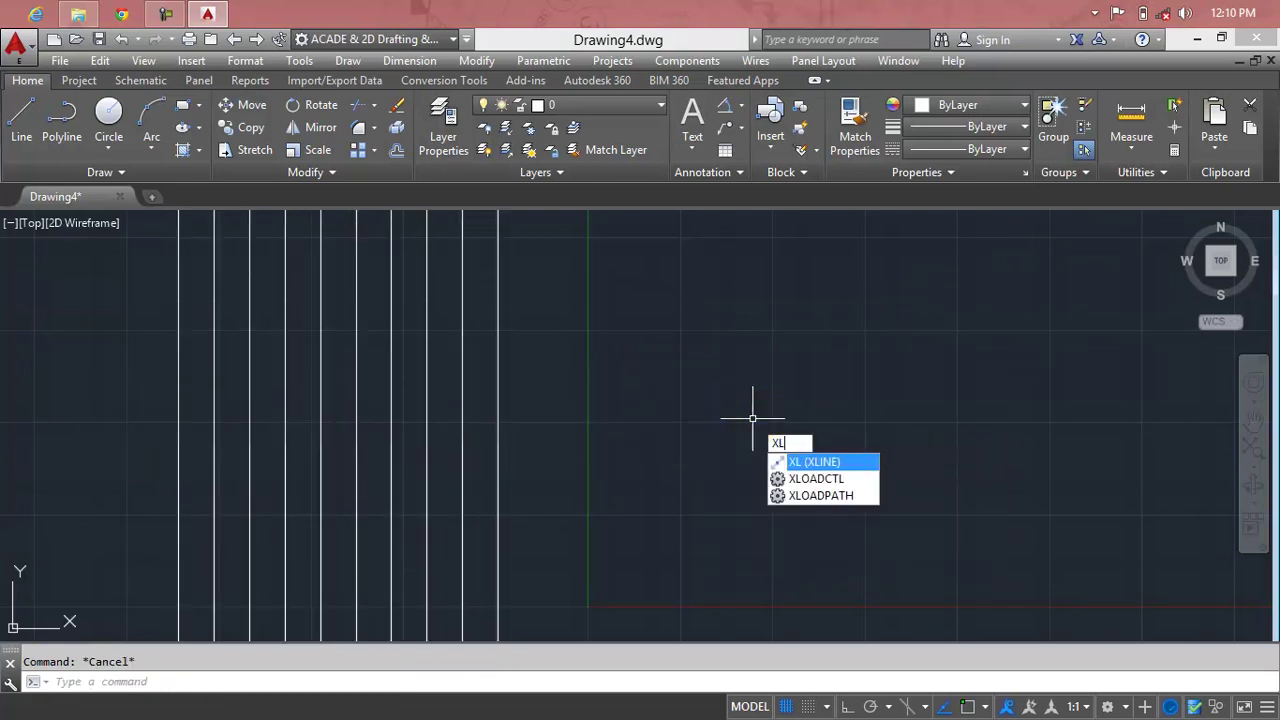
{"action": "key", "text": "Return"}
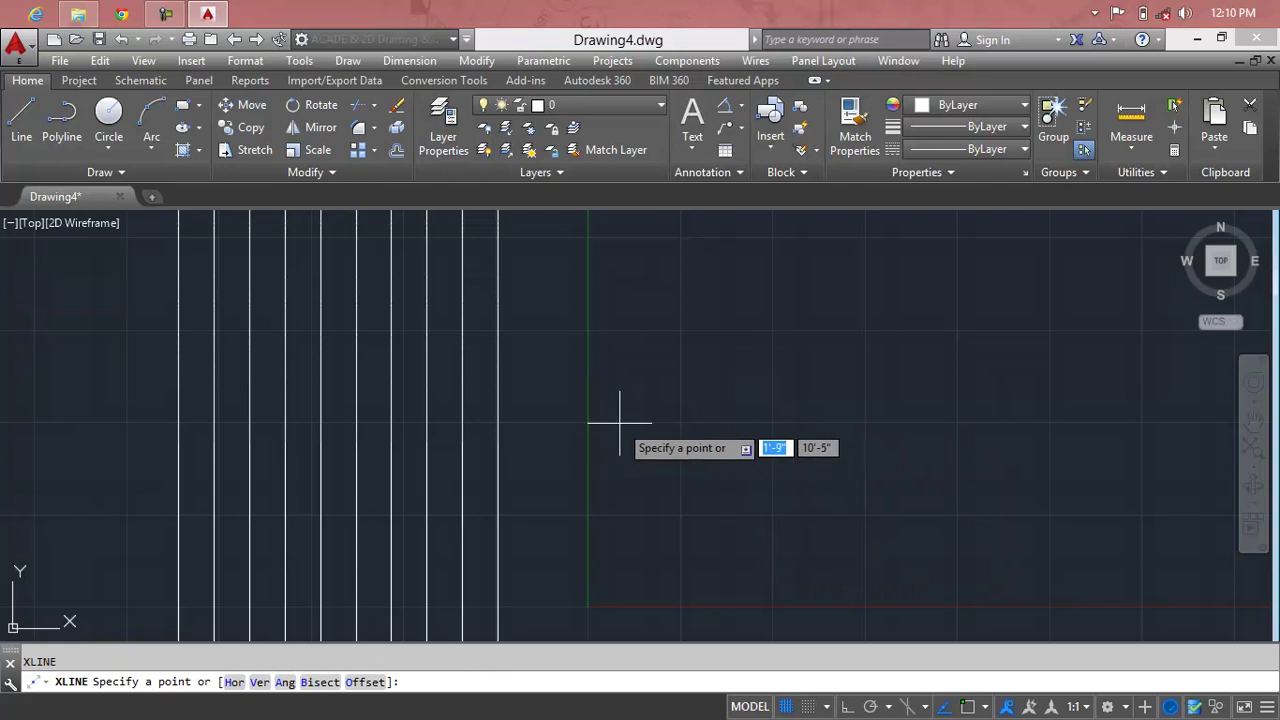
{"action": "left_click", "coordinate": [619, 424]}
{"action": "left_click", "coordinate": [814, 343]}
{"action": "left_click", "coordinate": [594, 338]}
{"action": "left_click", "coordinate": [540, 386]}
{"action": "left_click", "coordinate": [574, 522]}
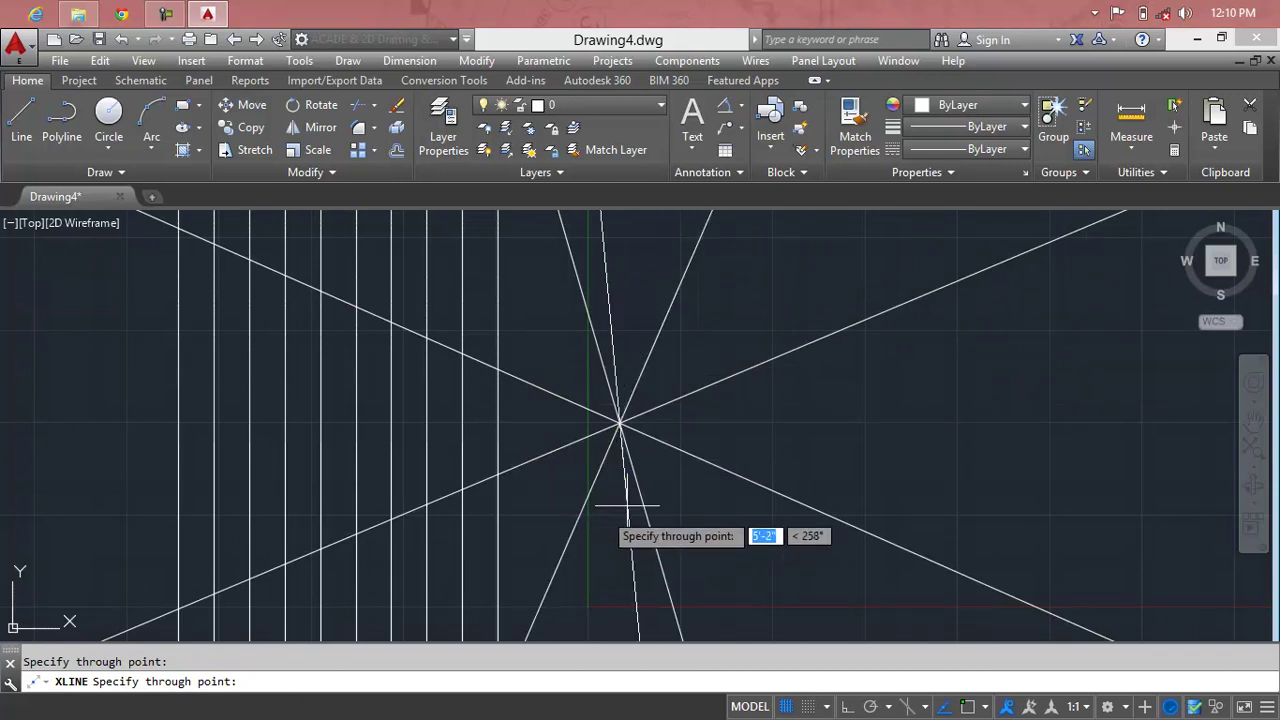
{"action": "key", "text": "Escape"}
Window-select the radiating construction lines around the centre point and erase them.
{"action": "left_click", "coordinate": [724, 492]}
{"action": "left_click", "coordinate": [596, 384]}
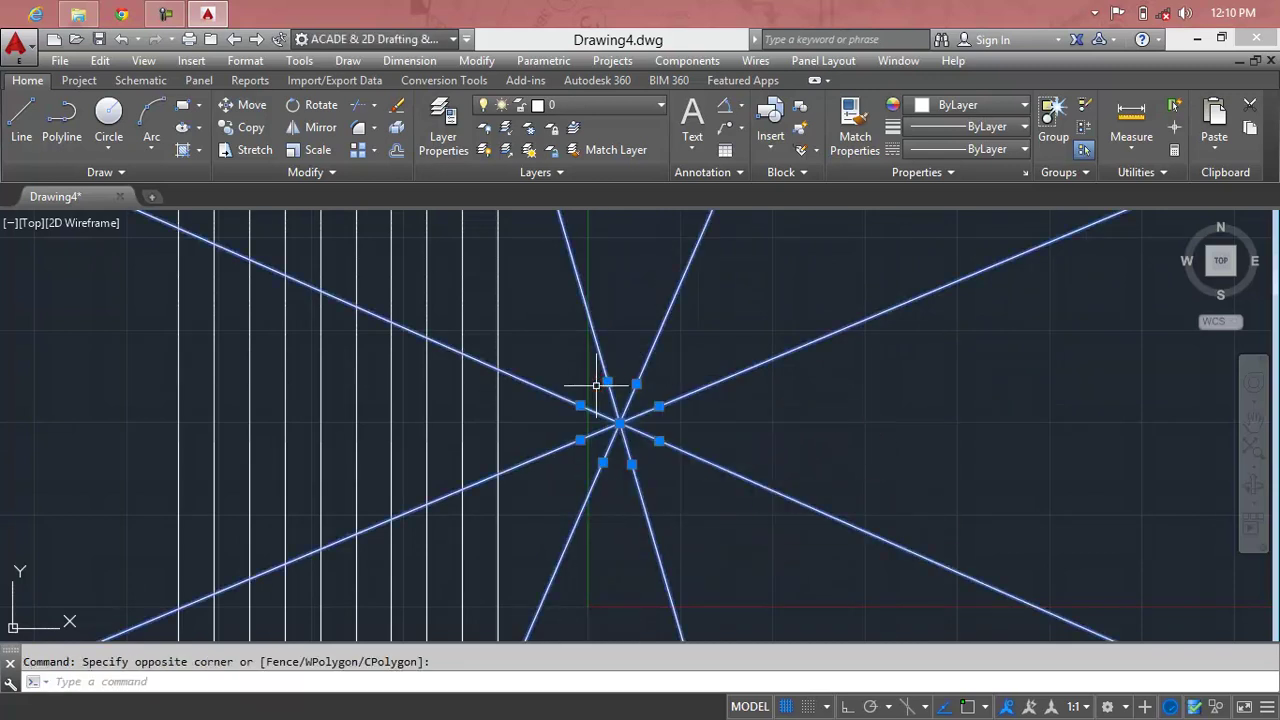
{"action": "key", "text": "Delete"}
{"action": "left_click", "coordinate": [614, 376]}
Select the ten vertical construction lines and delete them.
{"action": "left_click", "coordinate": [126, 441]}
{"action": "key", "text": "Delete"}
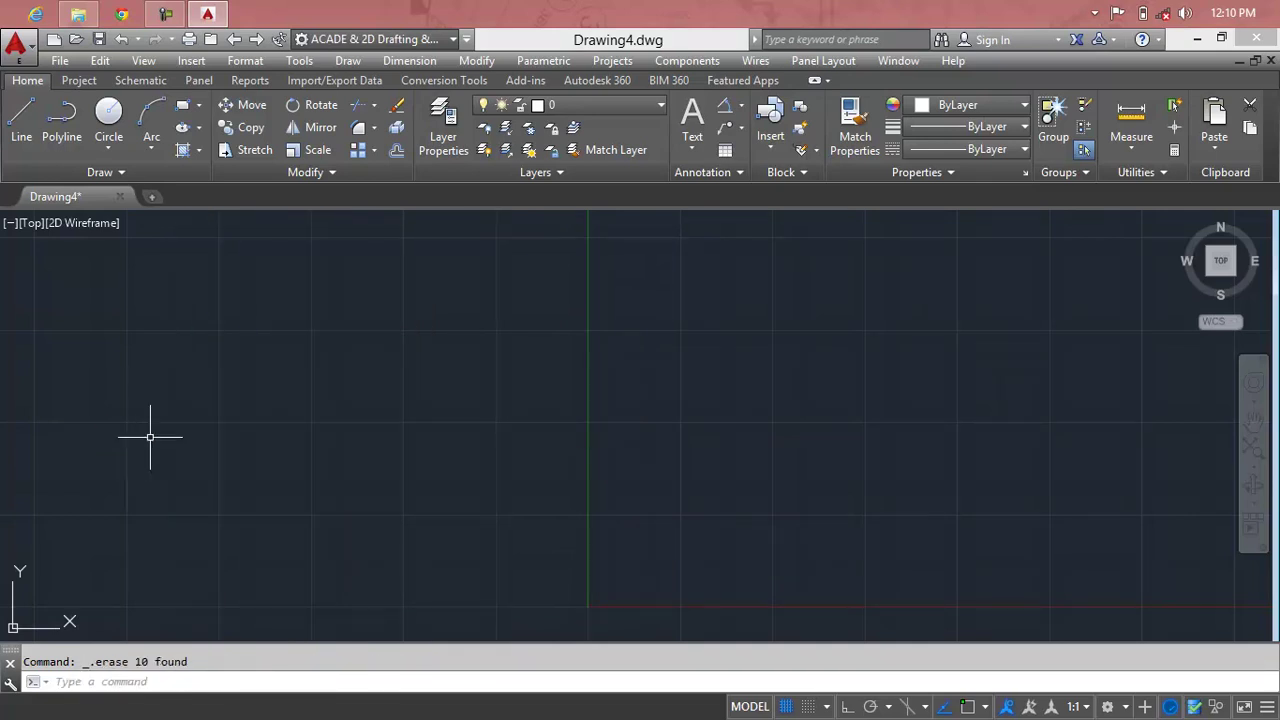